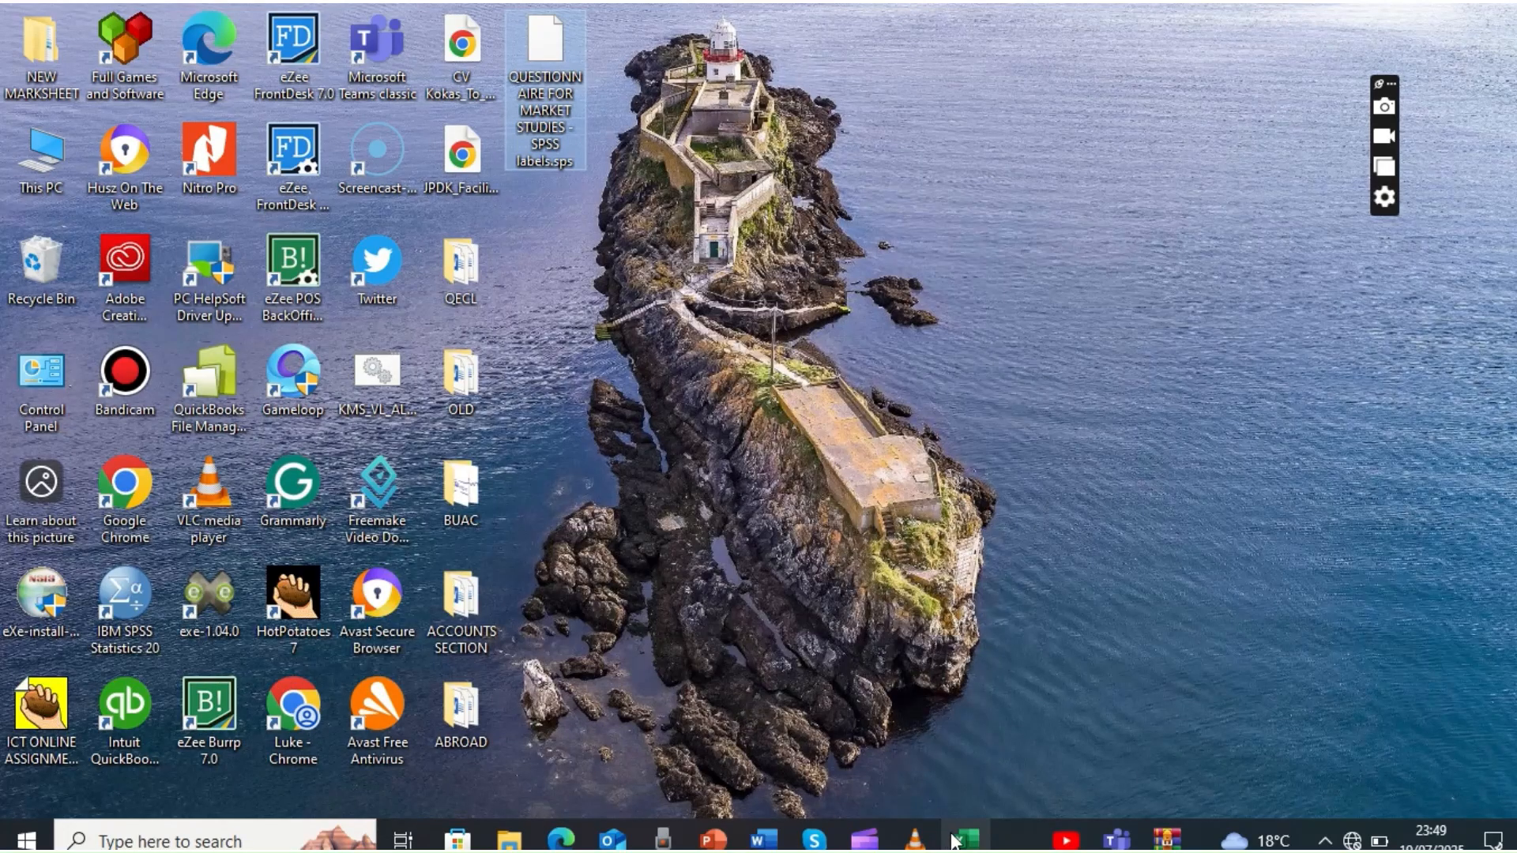
# Switch to the Book1 workbook in Excel and open Sheet2 with the student marks and grading scale
pyautogui.click(955, 842)
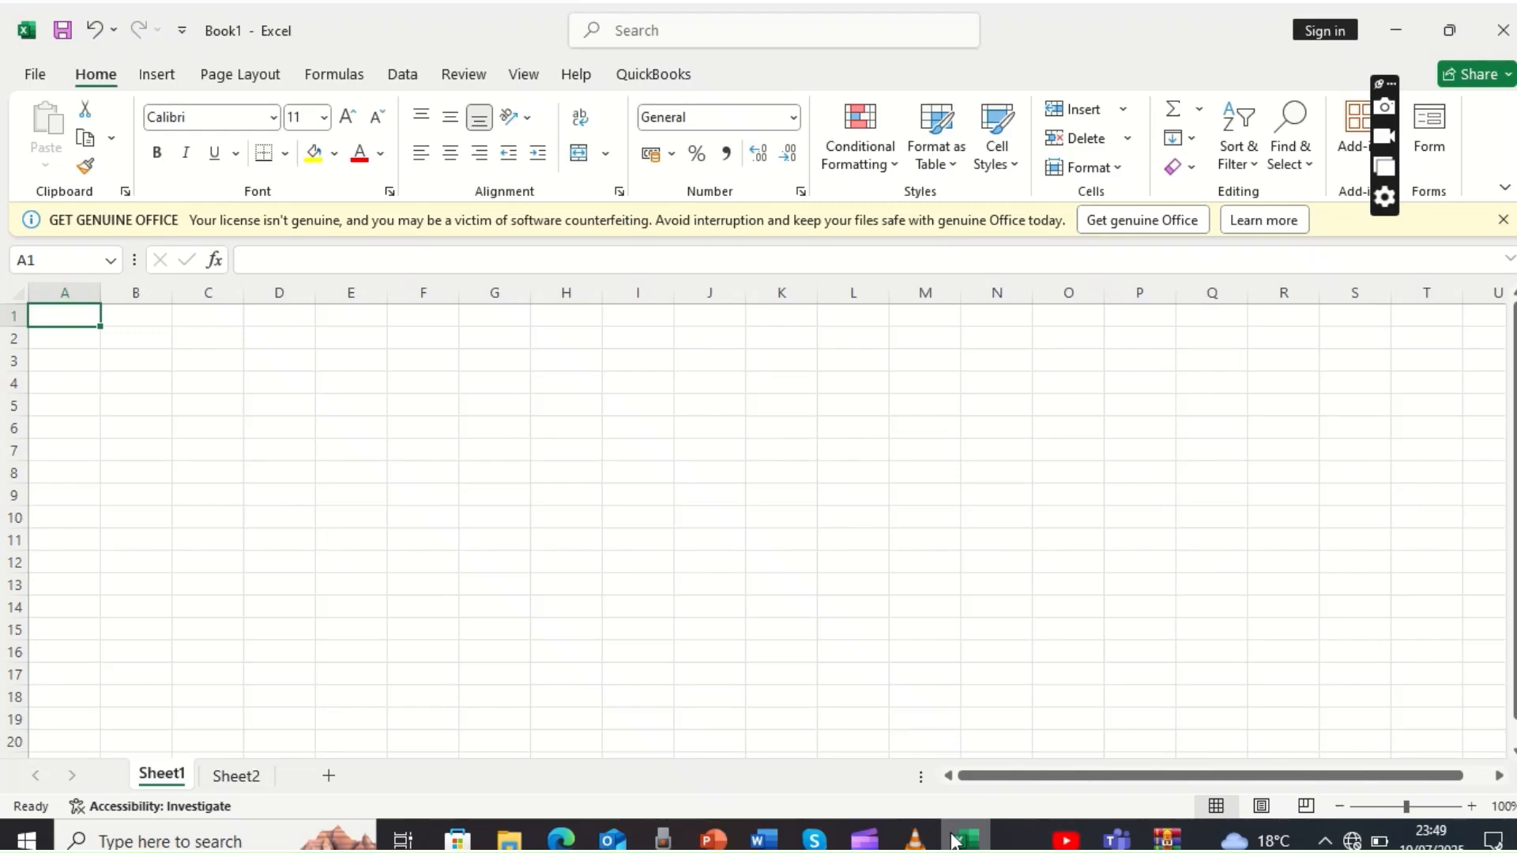
pyautogui.click(237, 776)
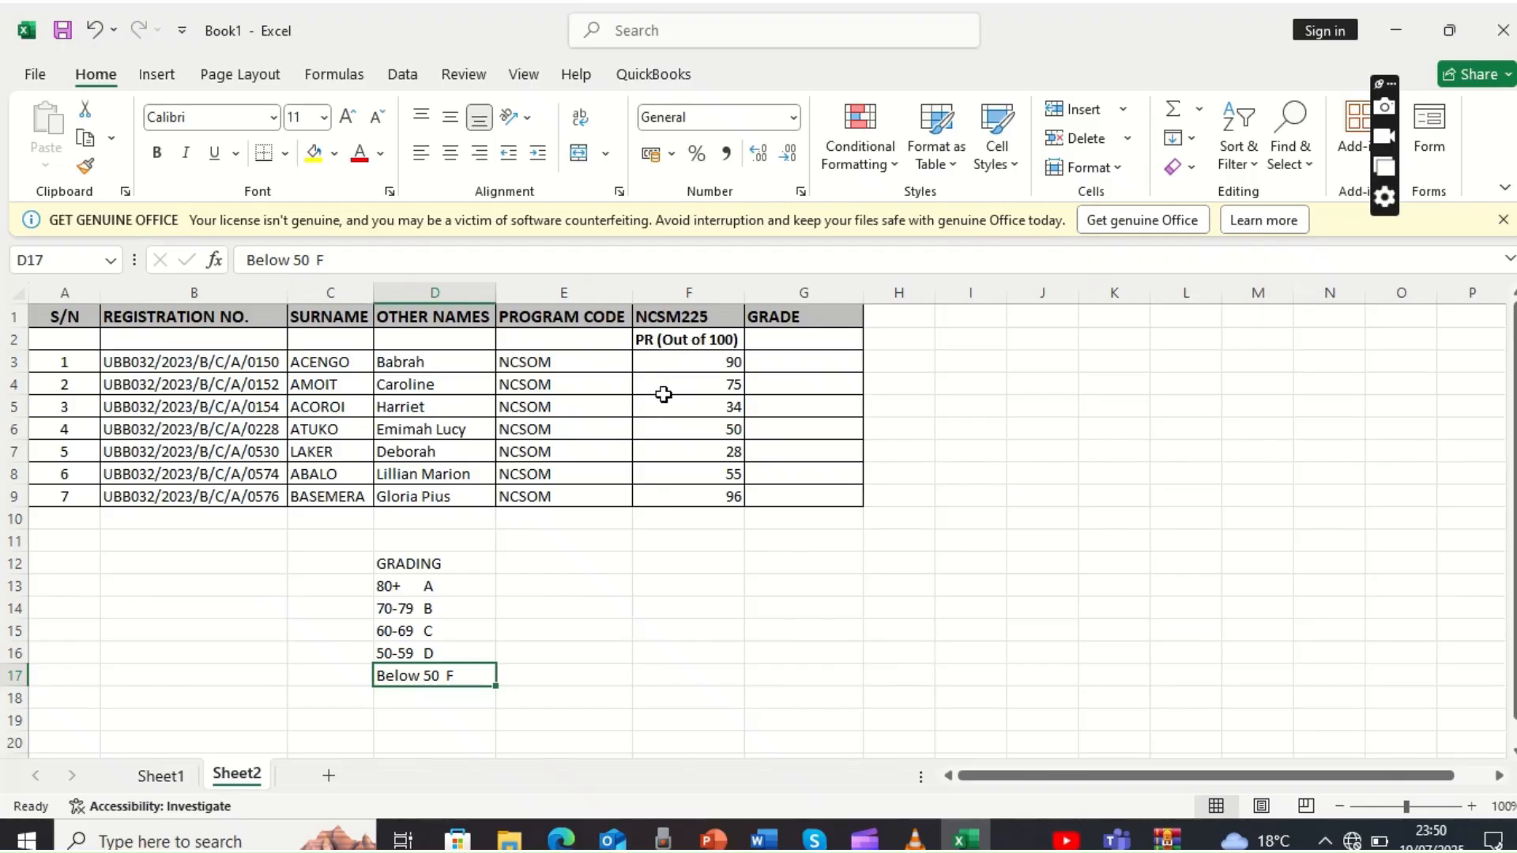
pyautogui.click(689, 324)
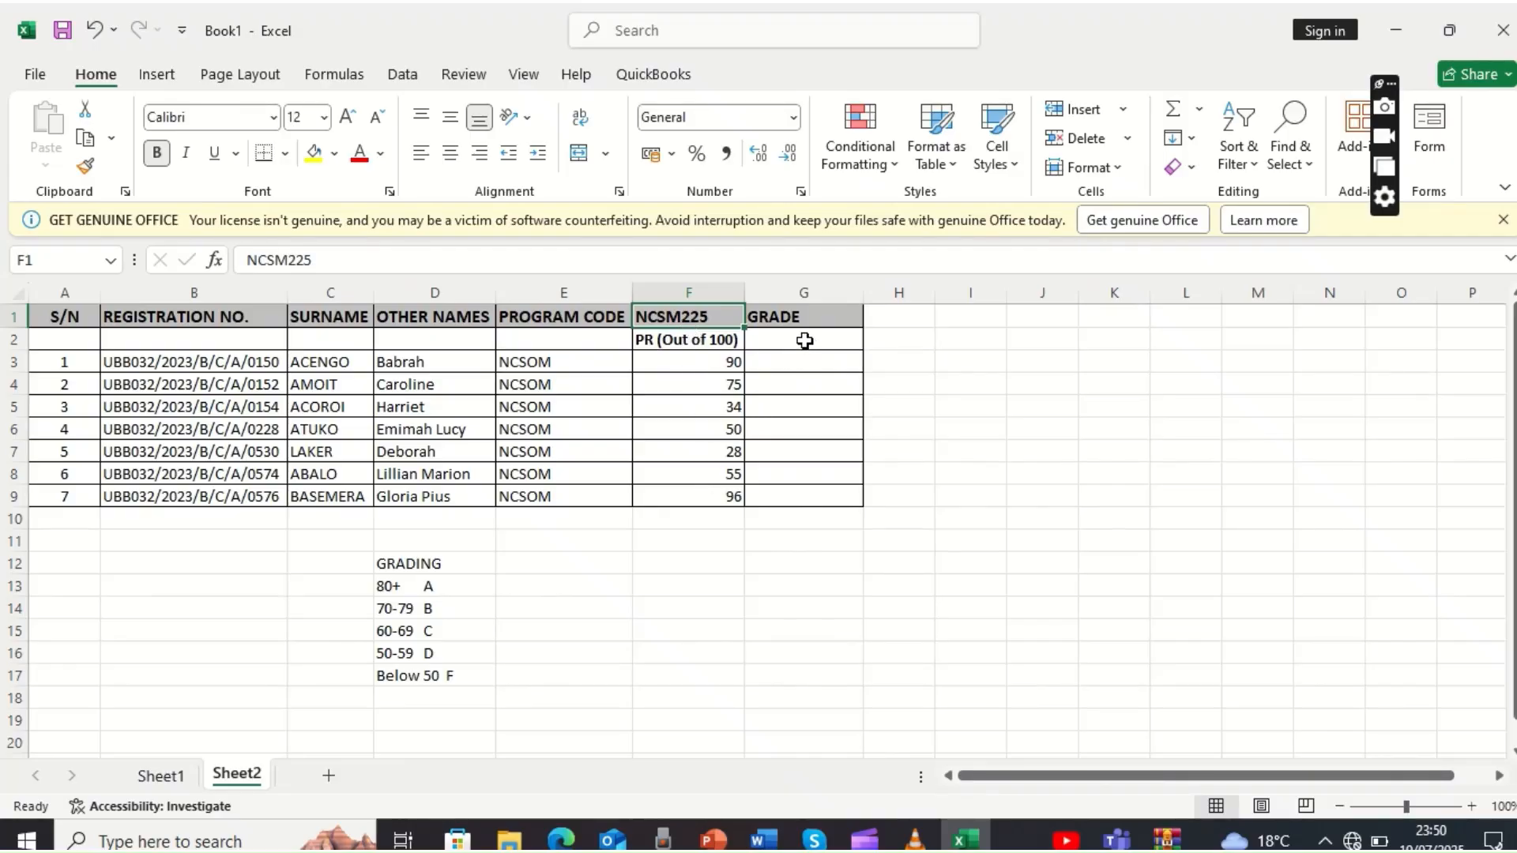
pyautogui.click(398, 563)
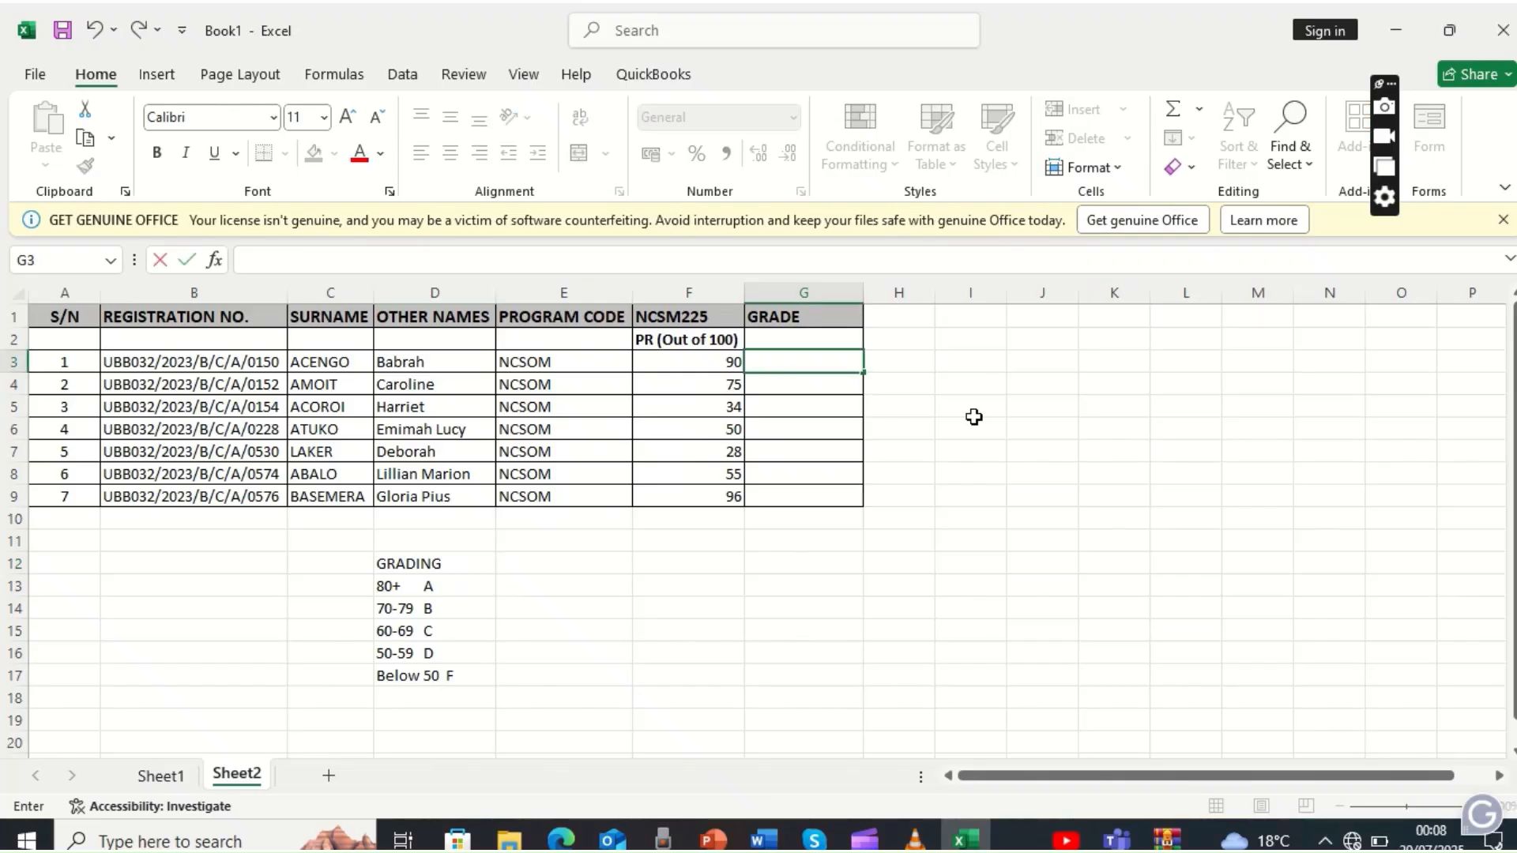
# In G3, begin a formula with an IF that returns "A" when F3>=80
pyautogui.write('=')
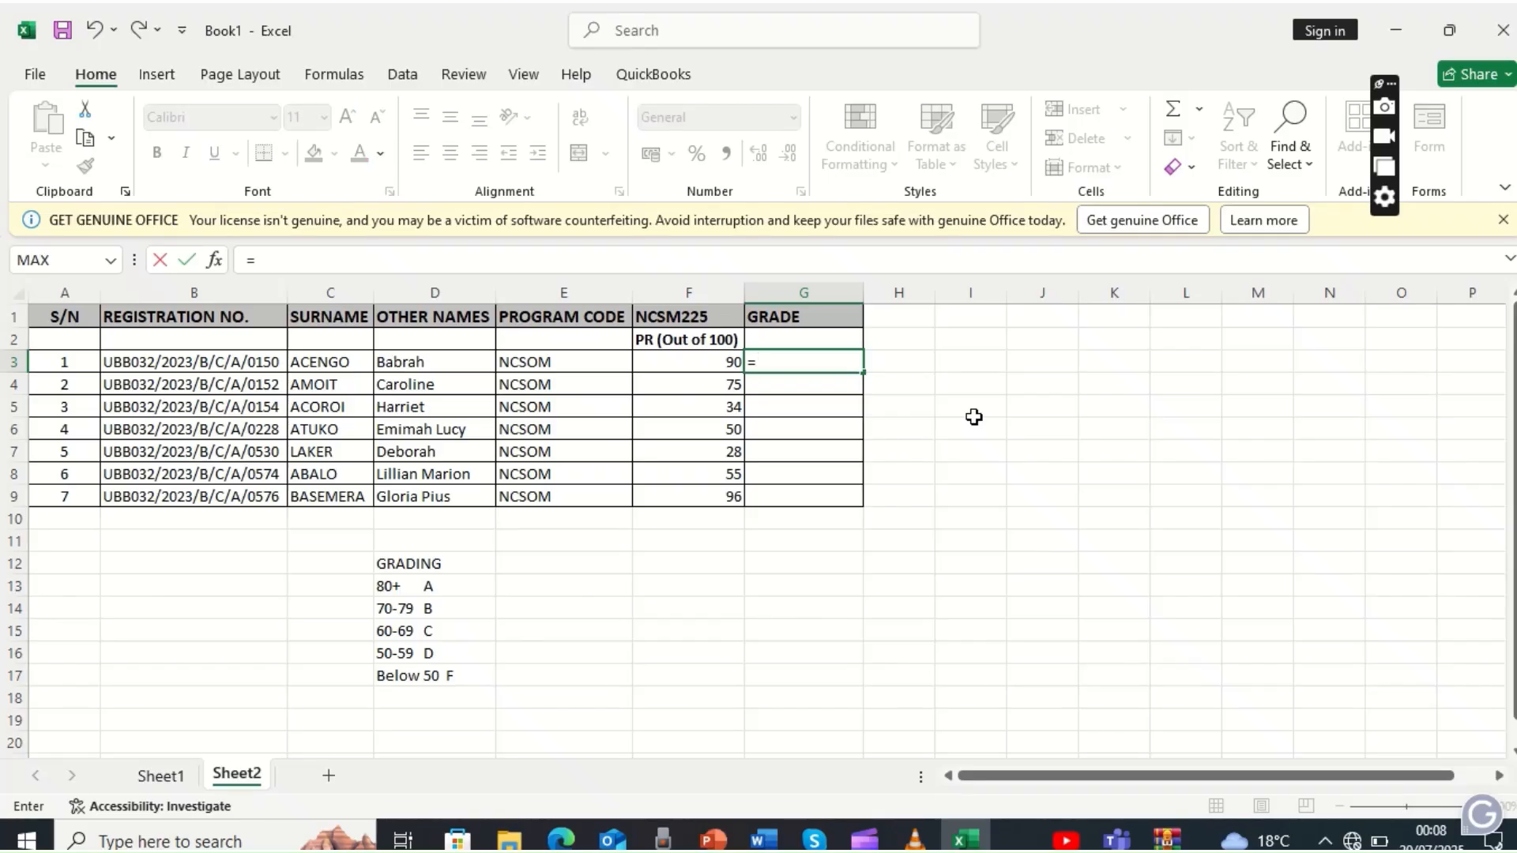
pyautogui.write('IF')
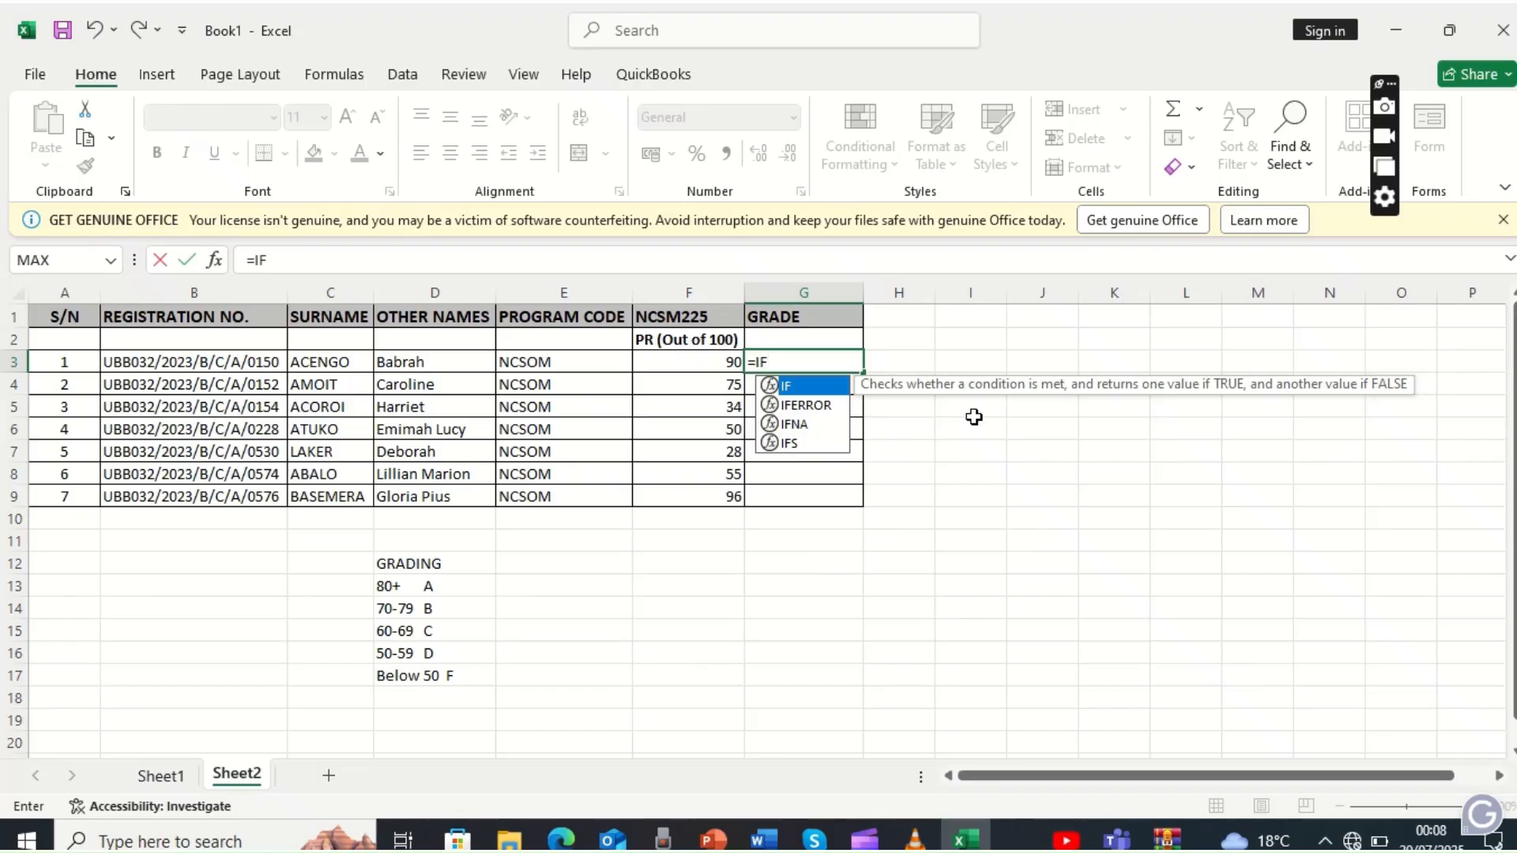
pyautogui.write('(')
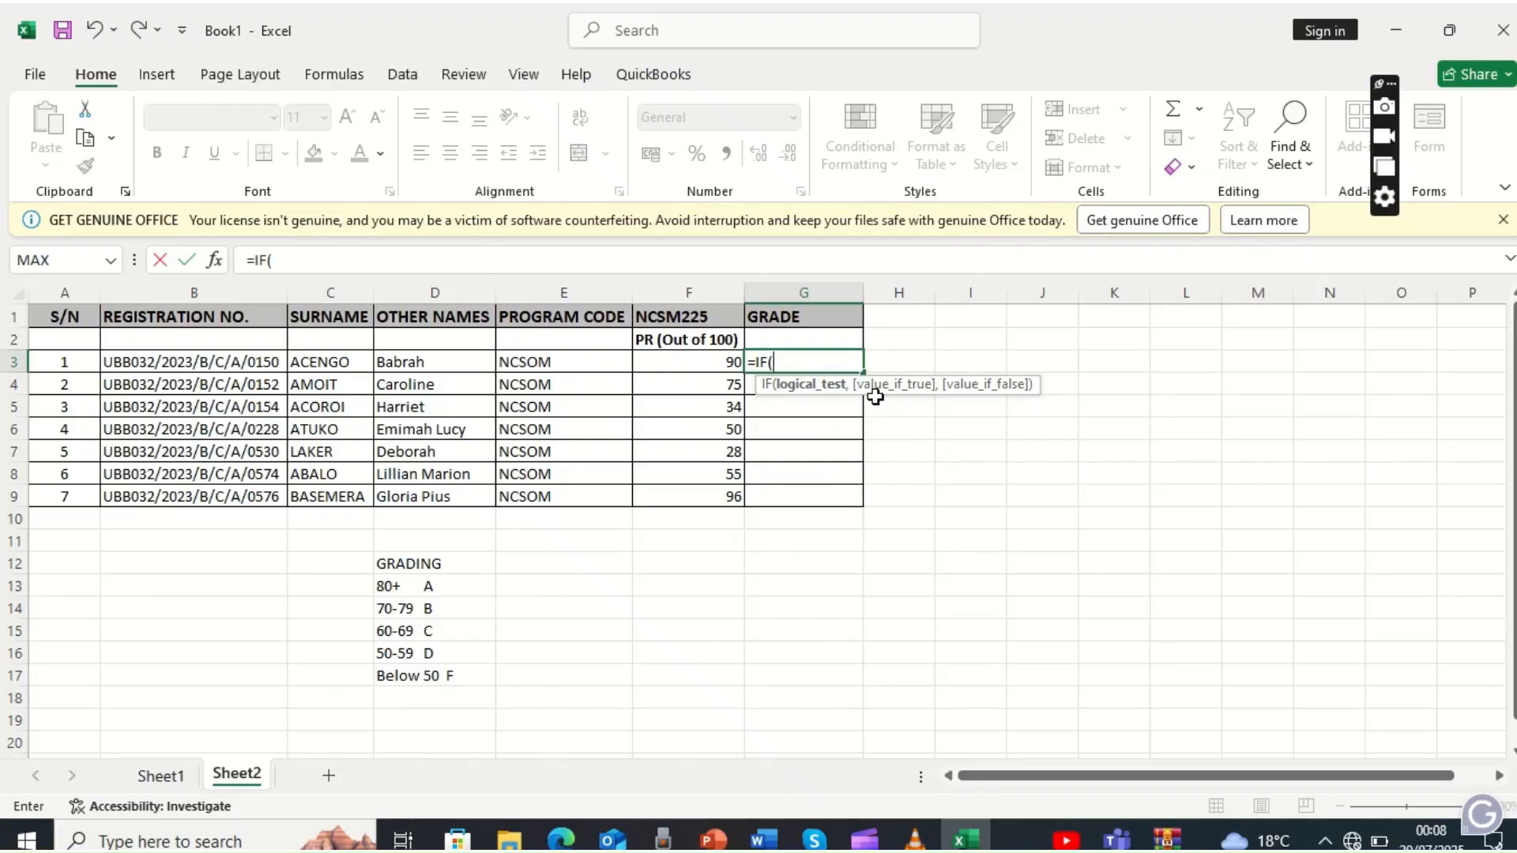
pyautogui.click(721, 362)
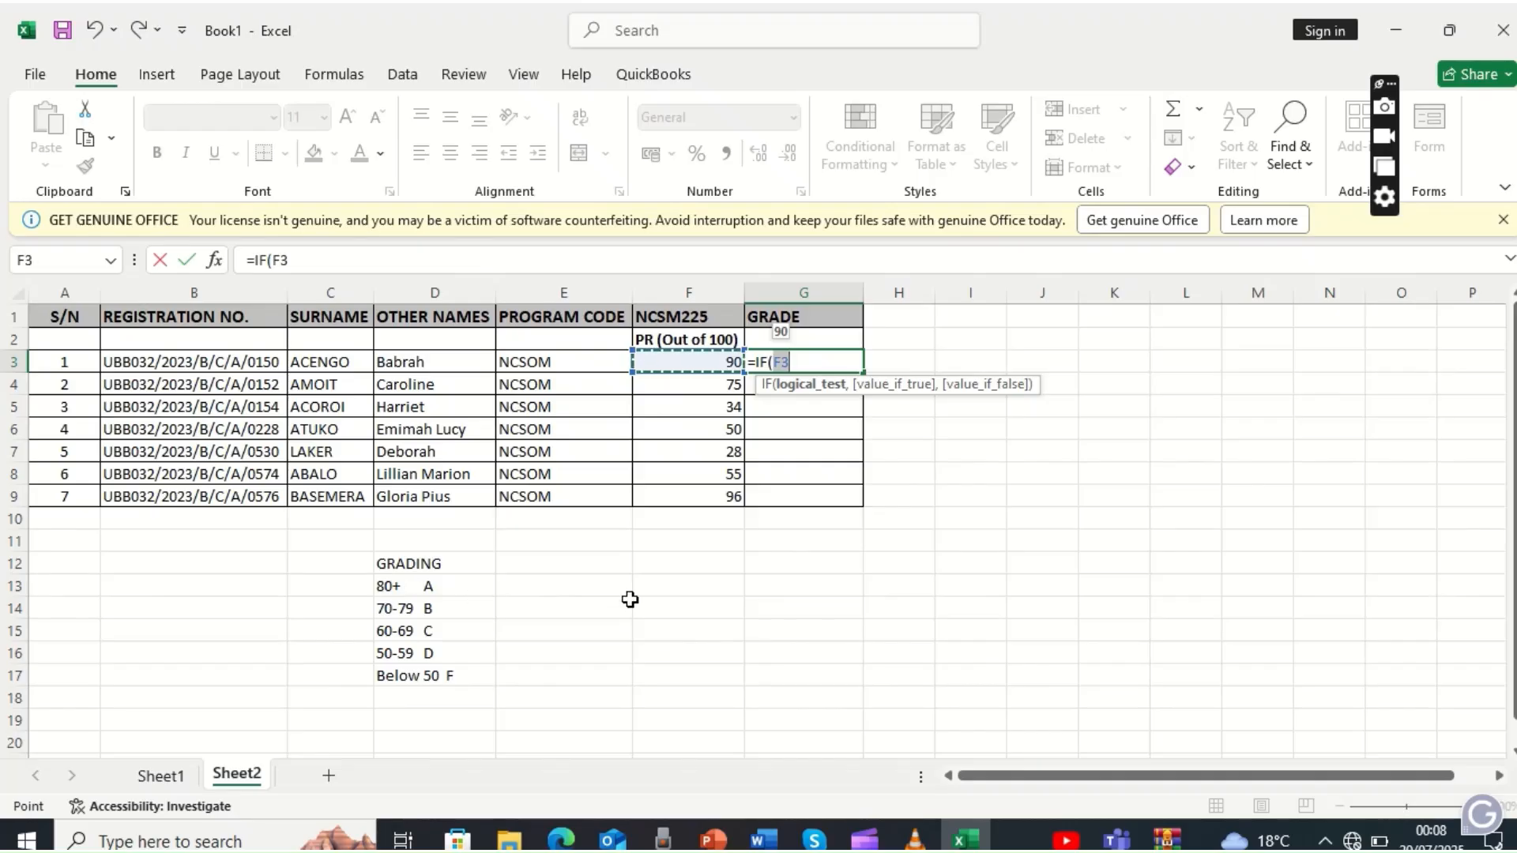
pyautogui.write('>')
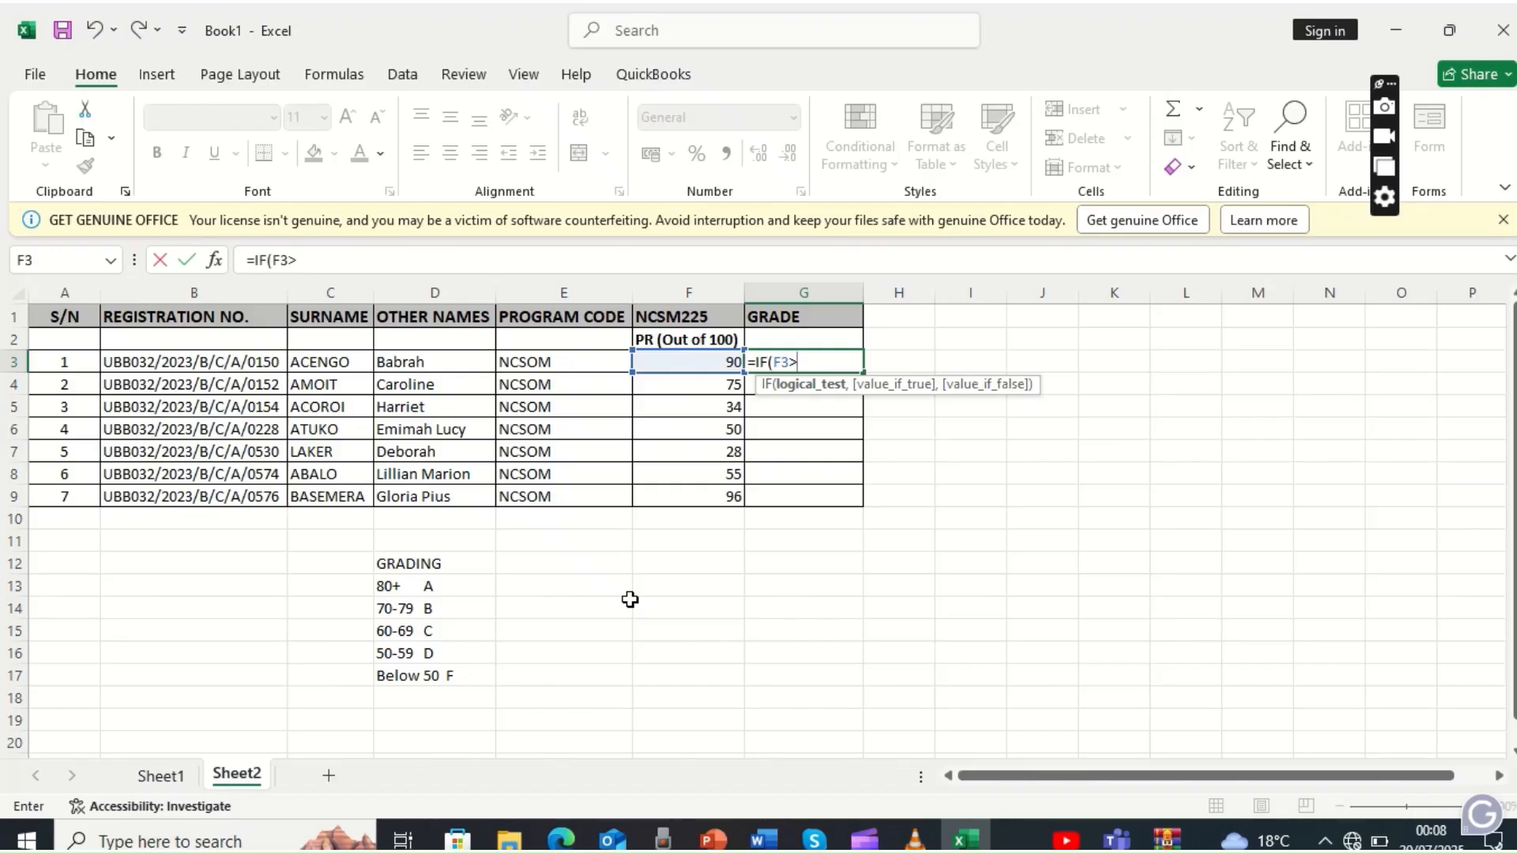
pyautogui.write('+')
pyautogui.press('BackSpace')
pyautogui.write('=')
pyautogui.write('80,')
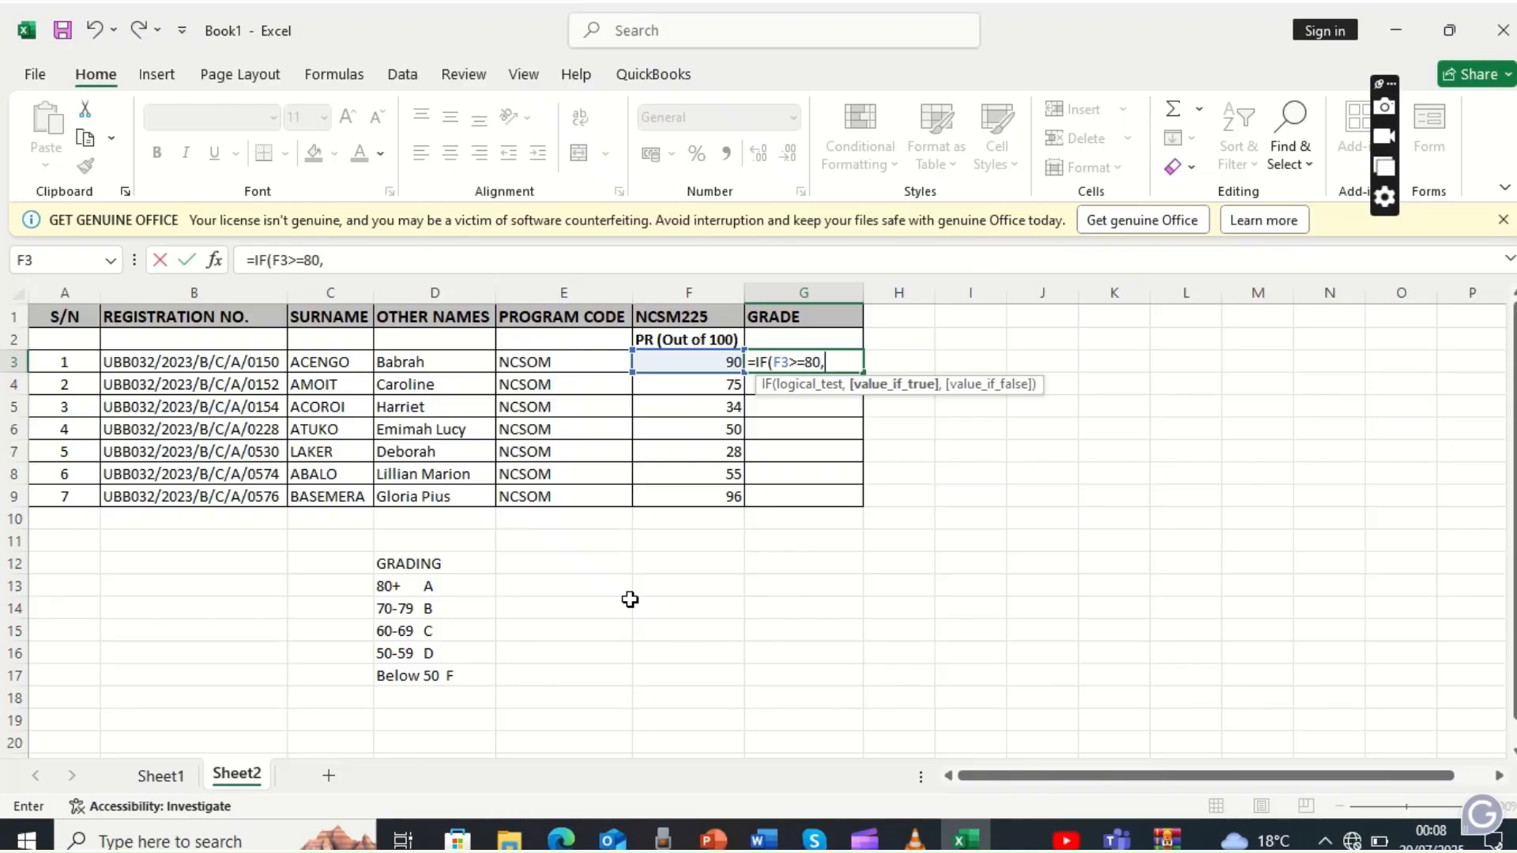
pyautogui.write('"A",')
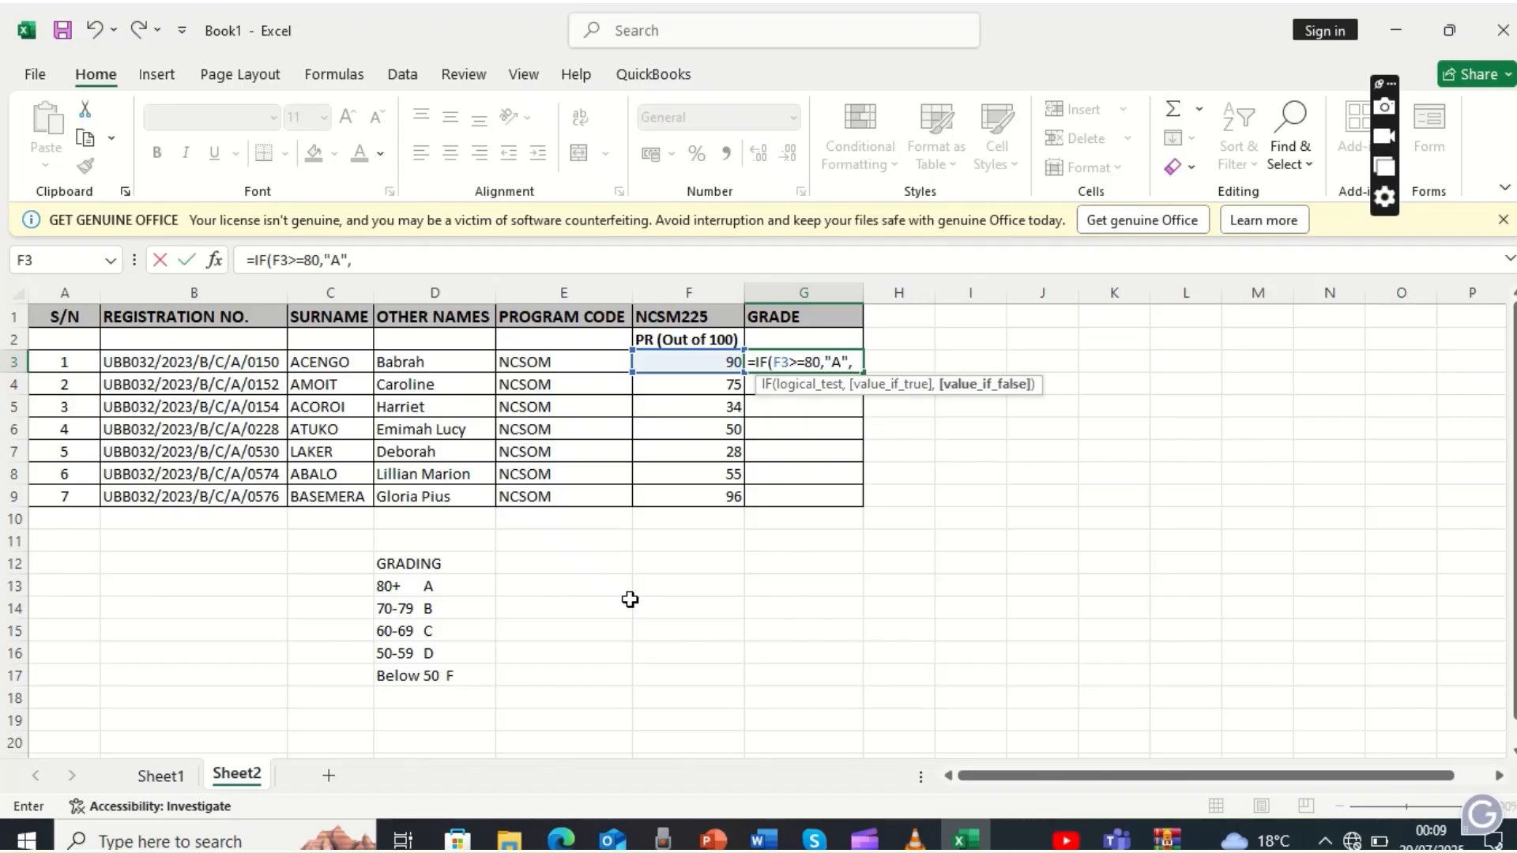
# Nest a second IF as the false value, returning "B" when F3>=70
pyautogui.write(' IF')
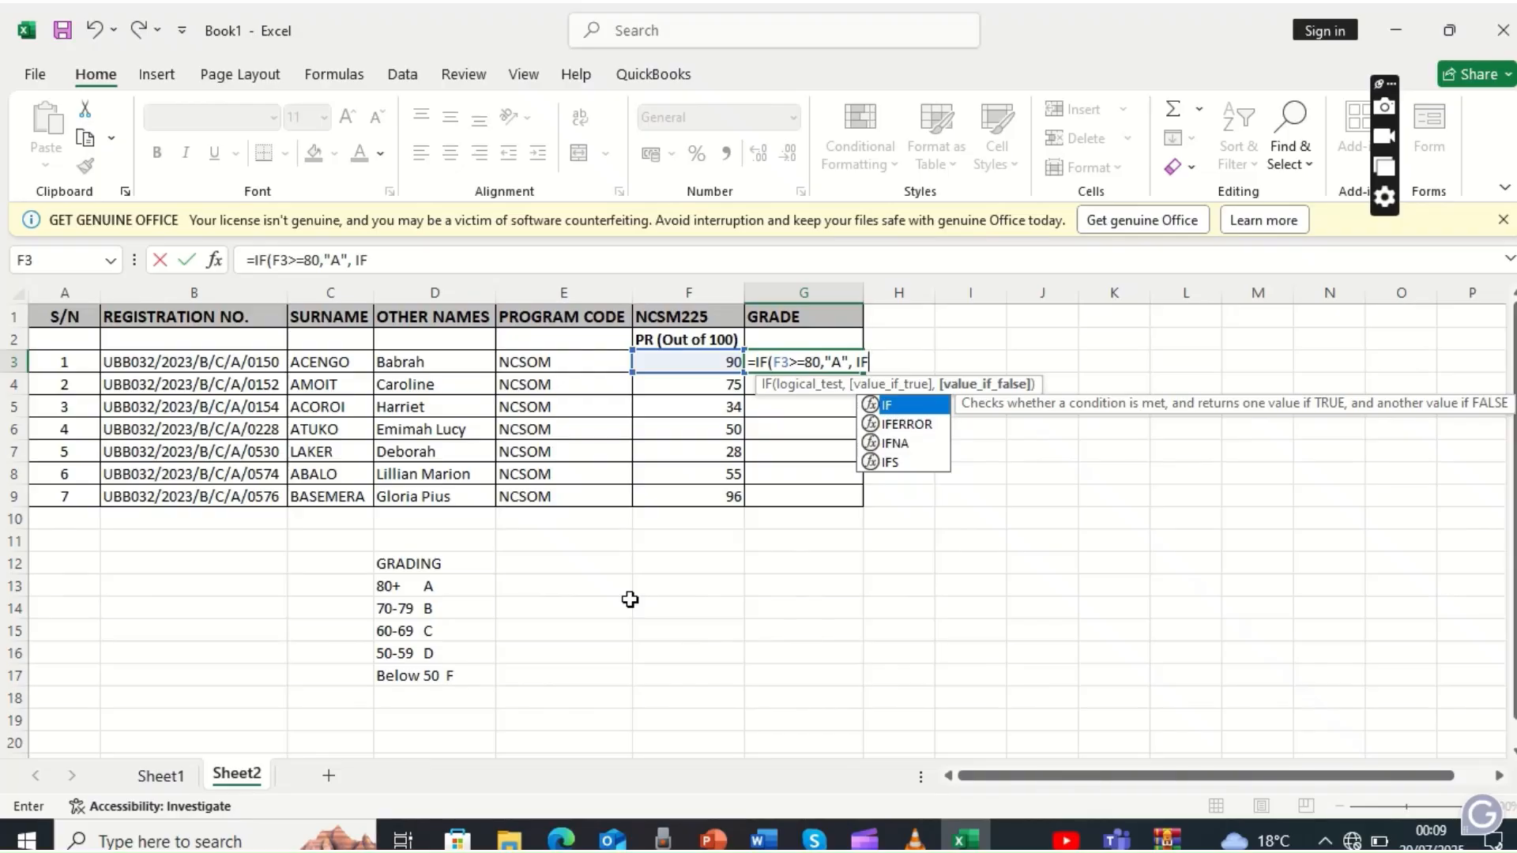
pyautogui.write('(')
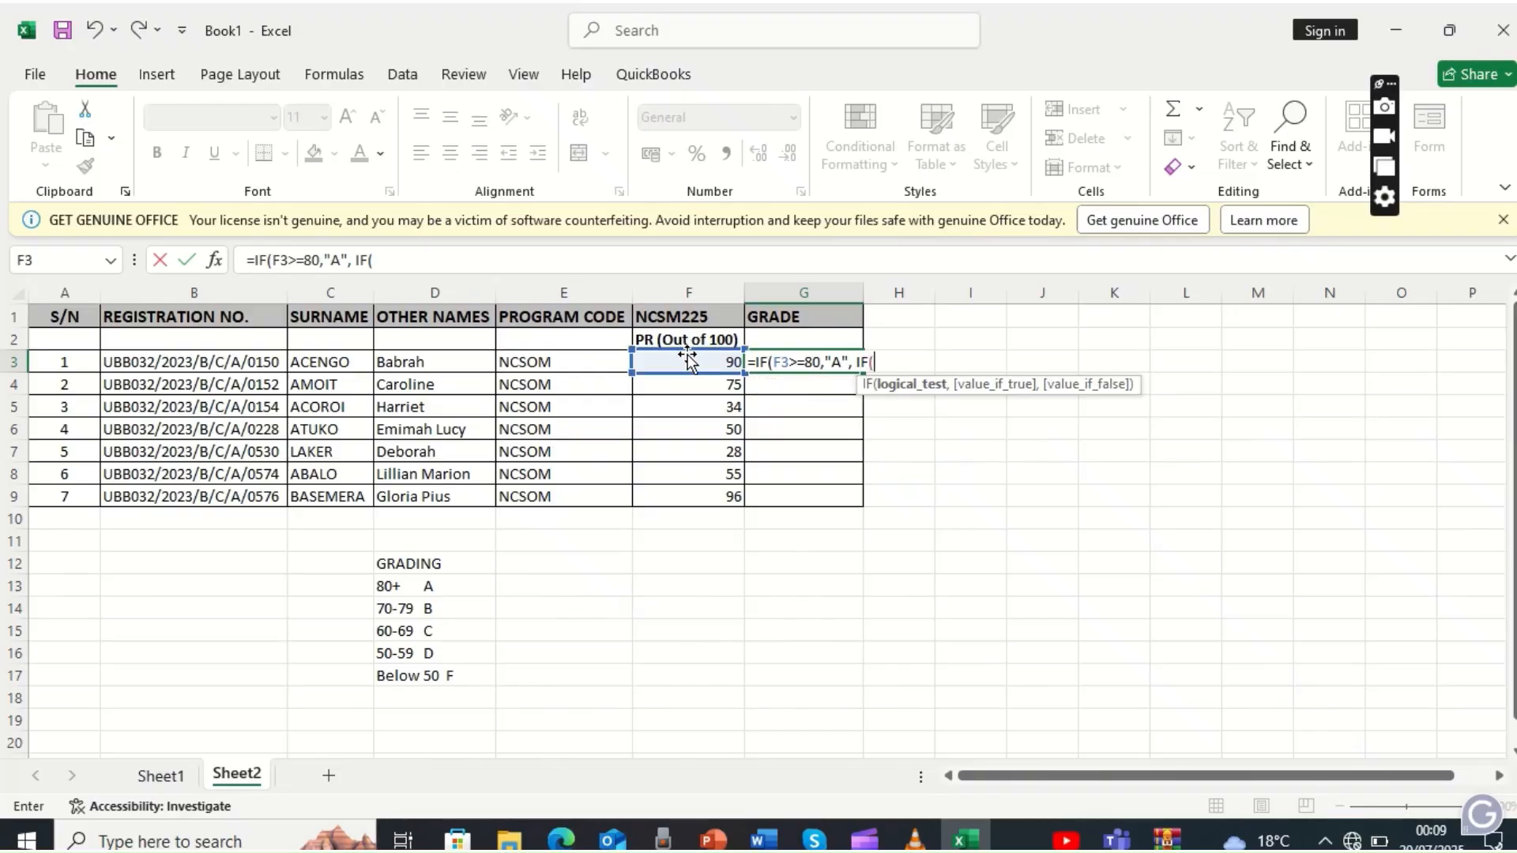
pyautogui.click(717, 362)
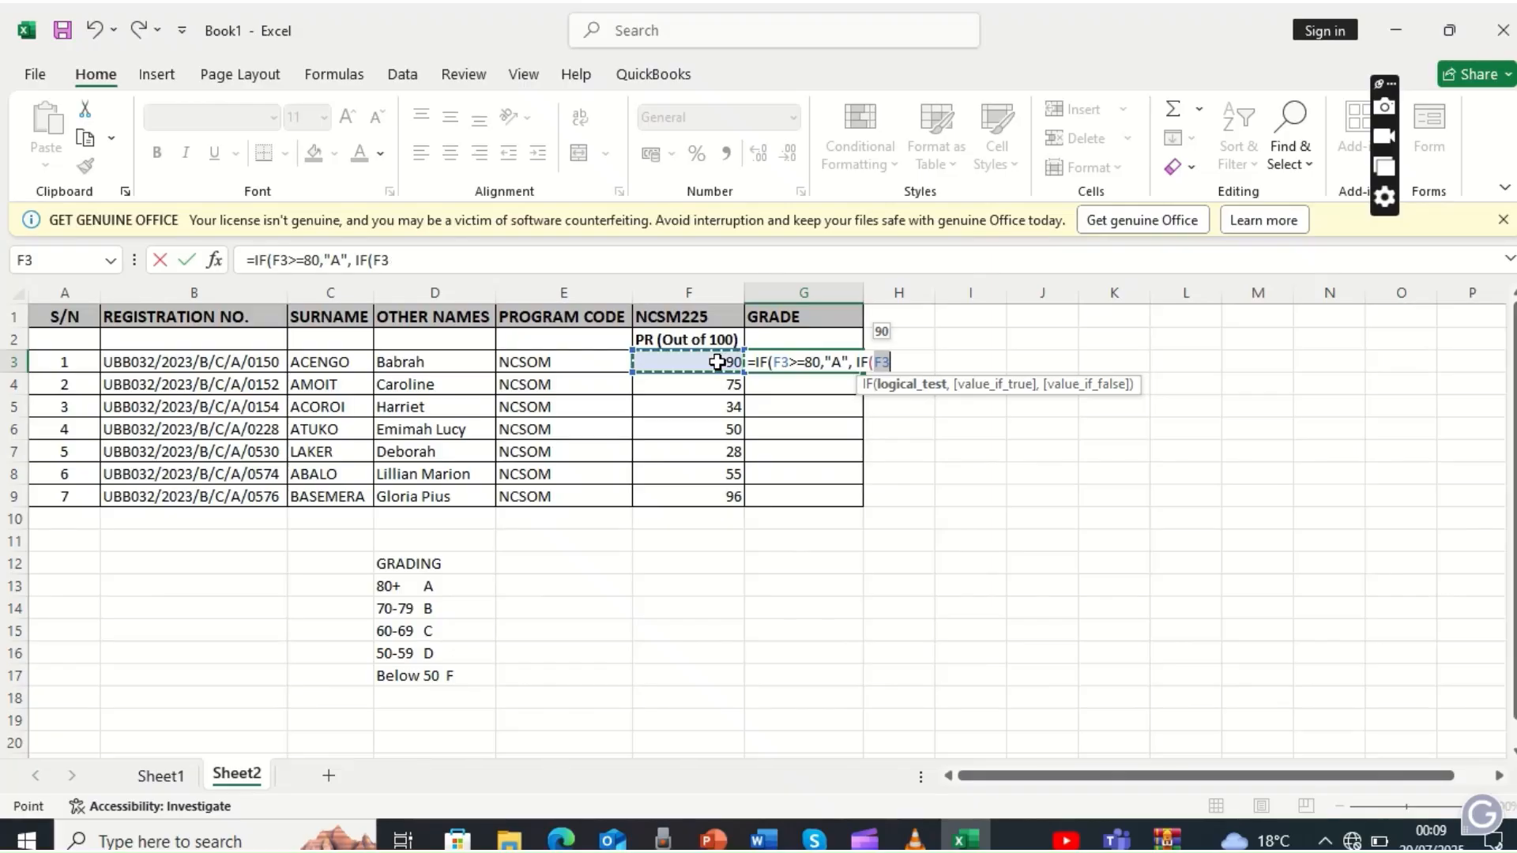
pyautogui.write('>')
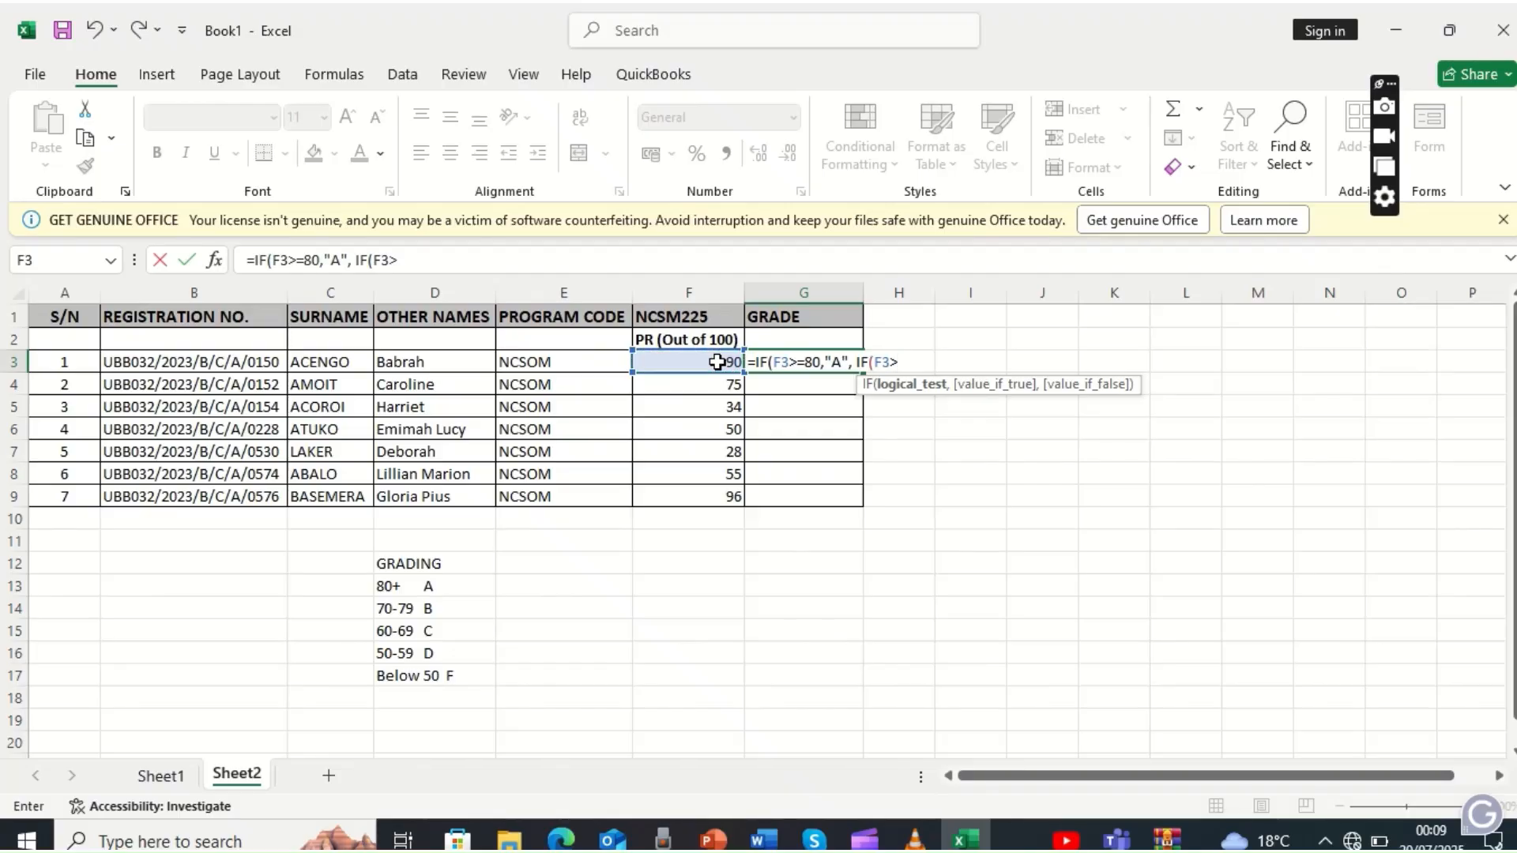
pyautogui.write('=70,')
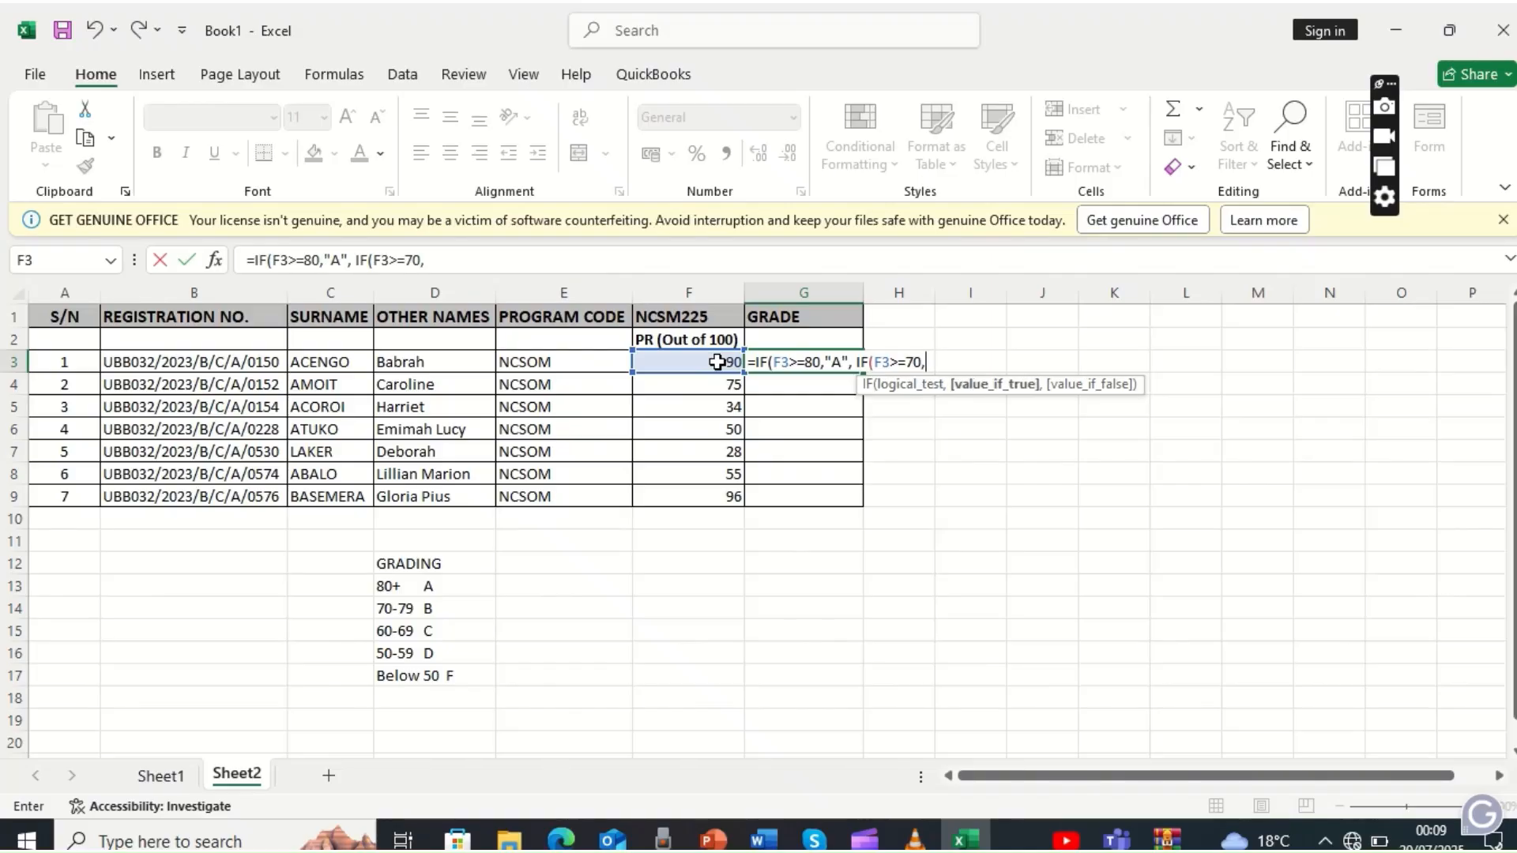
pyautogui.write('"B",')
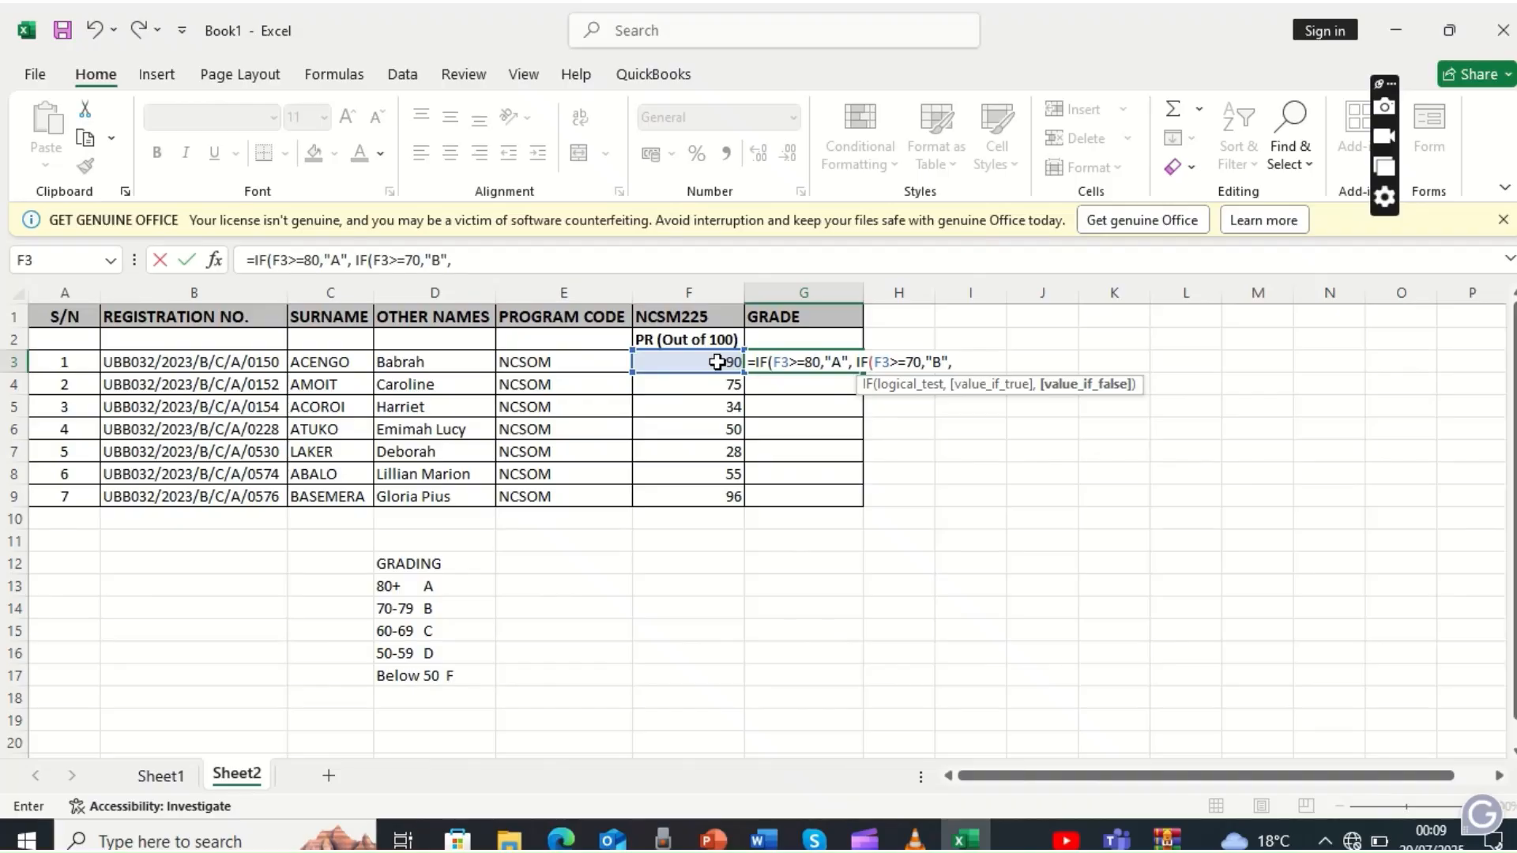
# Nest a third IF in the grade formula, returning "C" when F3>=60
pyautogui.write(' IF')
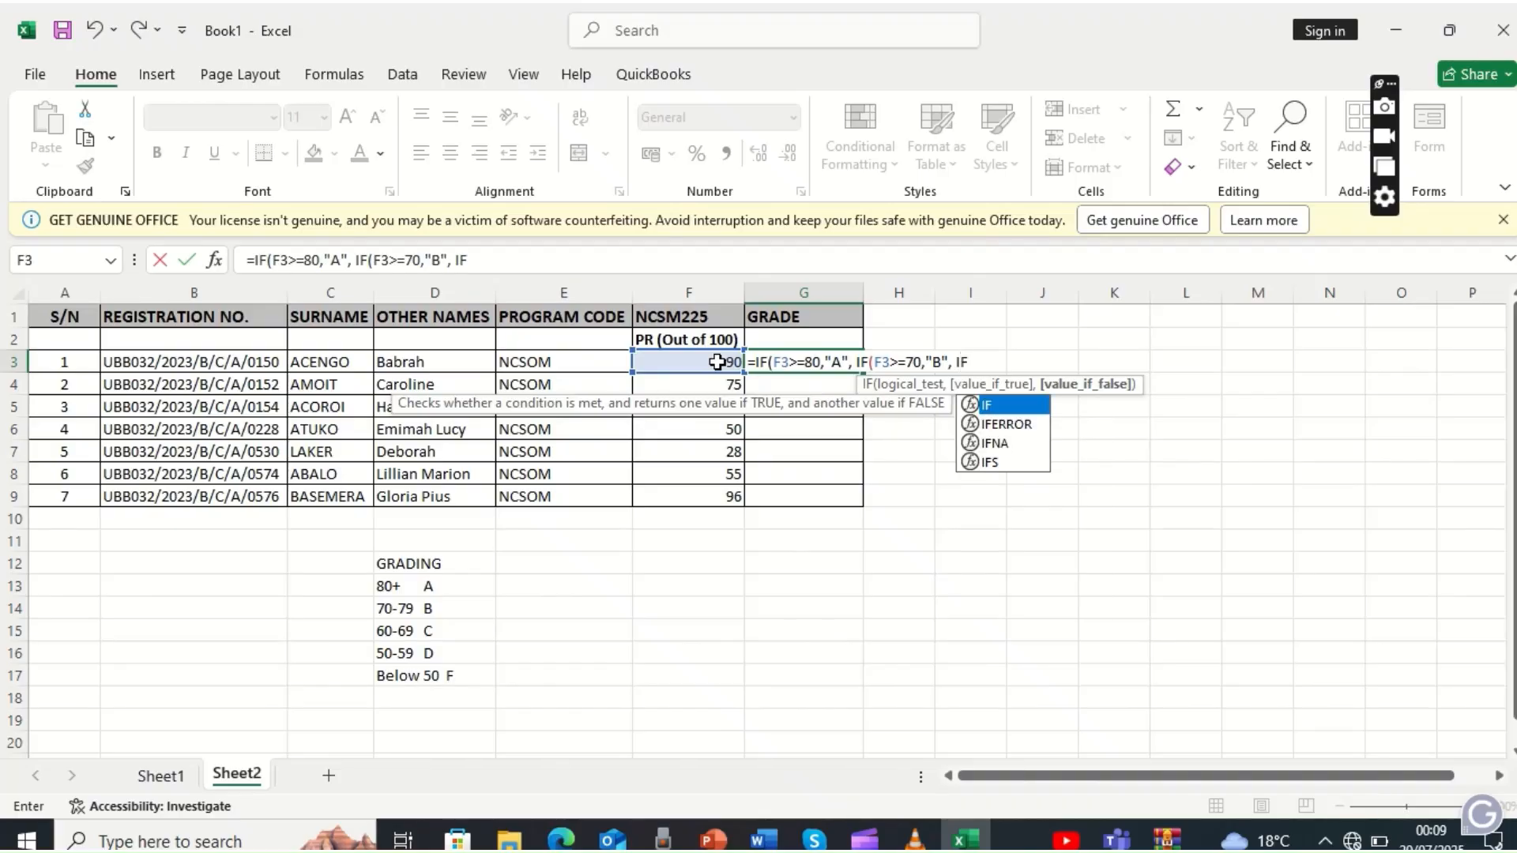
pyautogui.write('(')
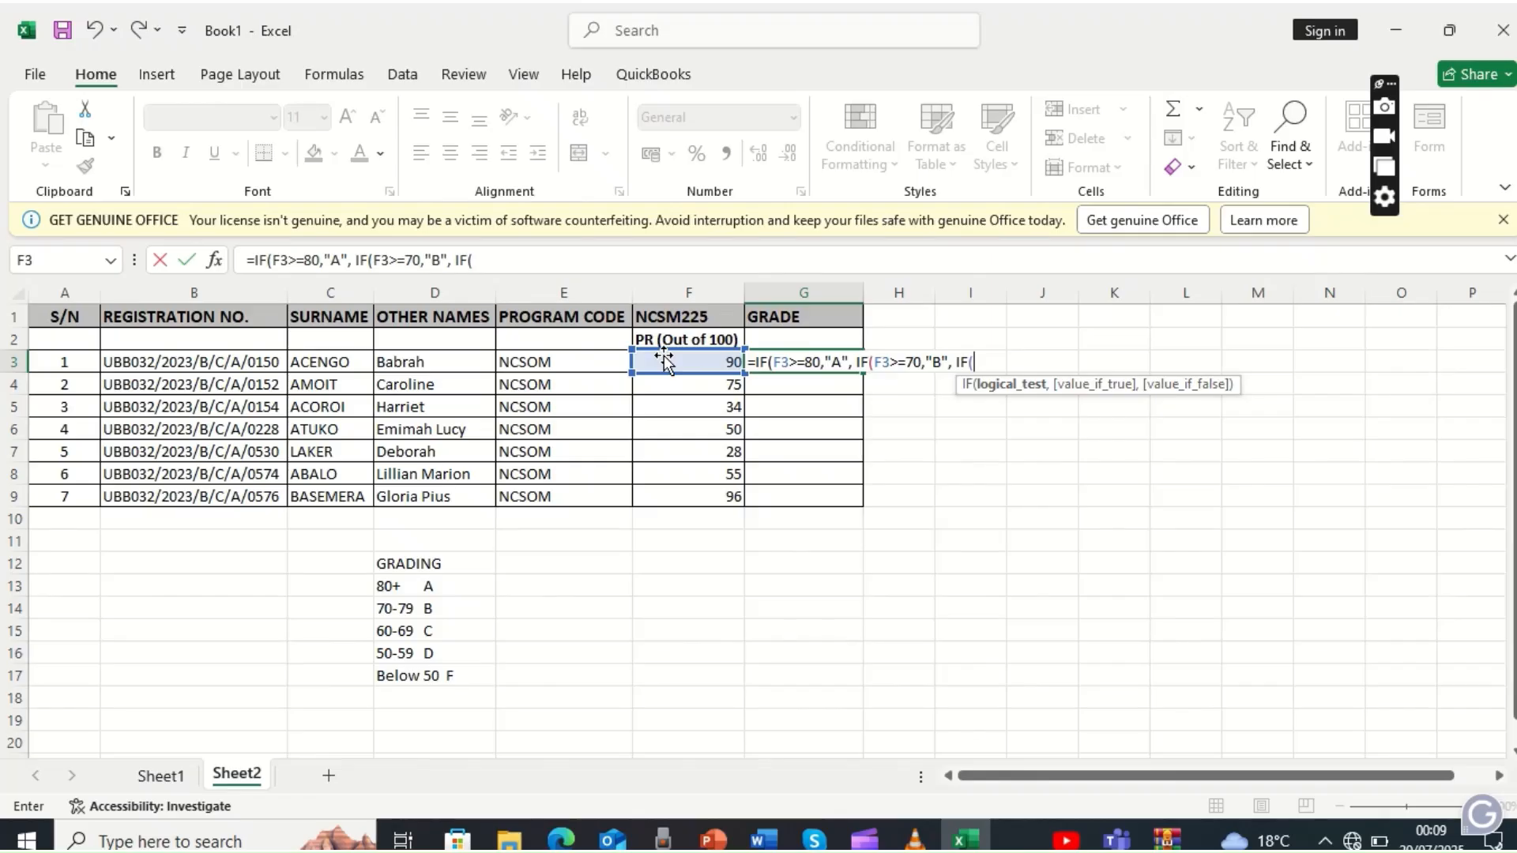
pyautogui.click(712, 366)
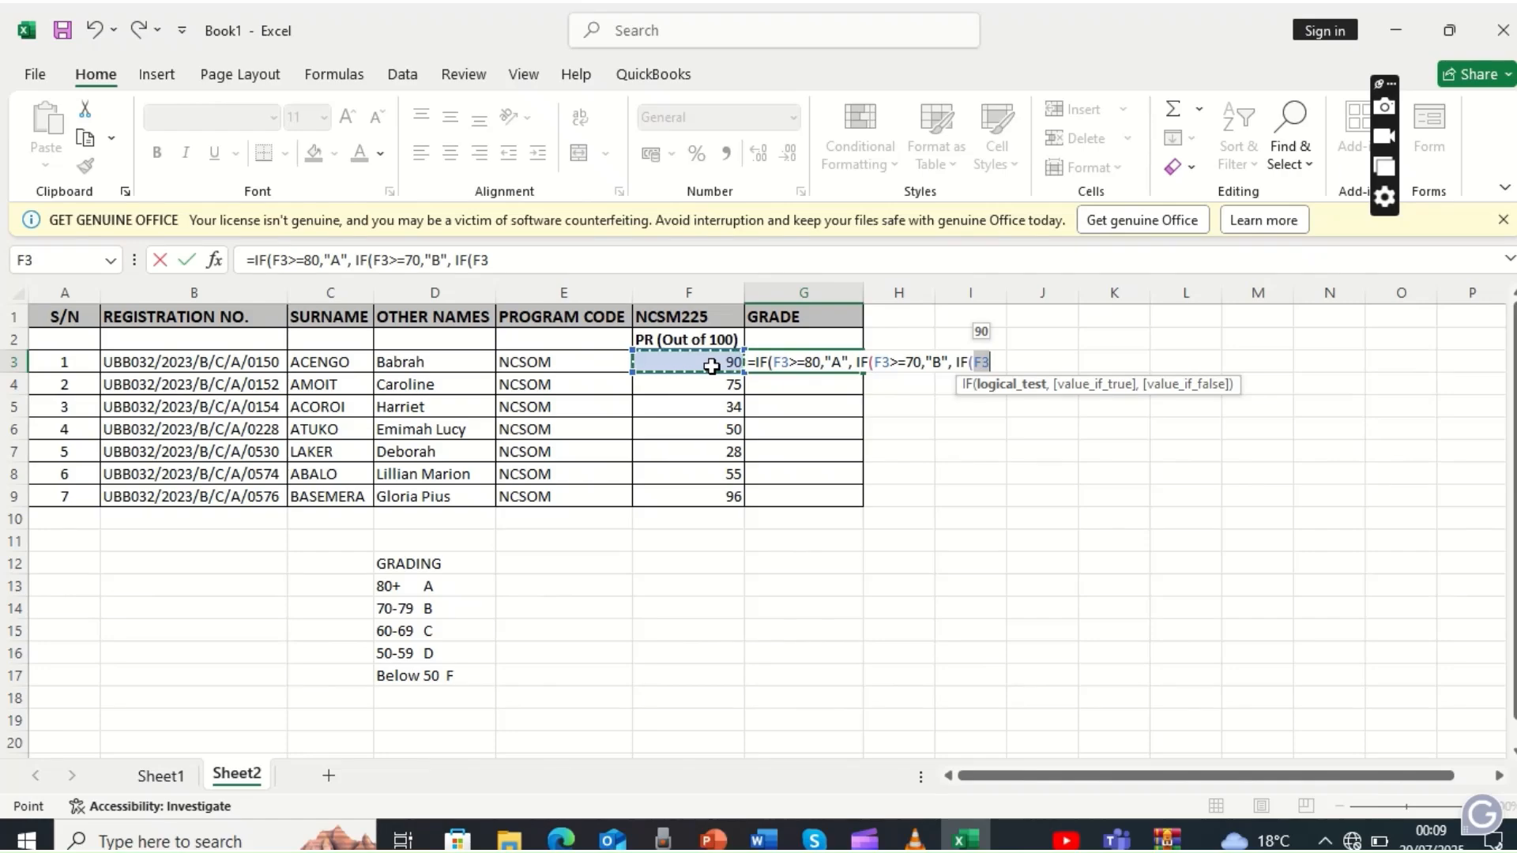
pyautogui.write('>=')
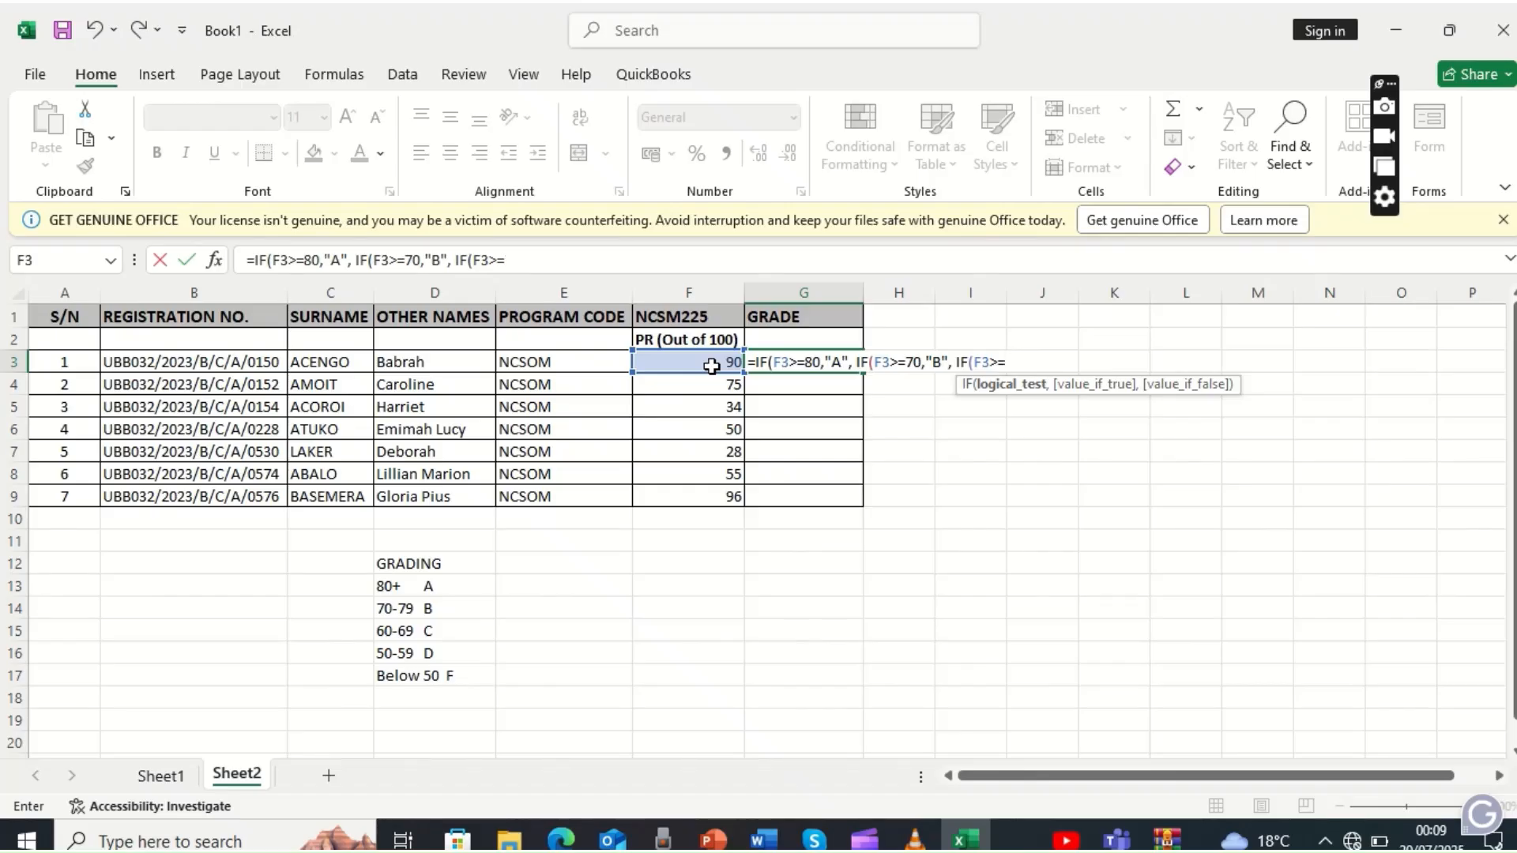
pyautogui.write('60,')
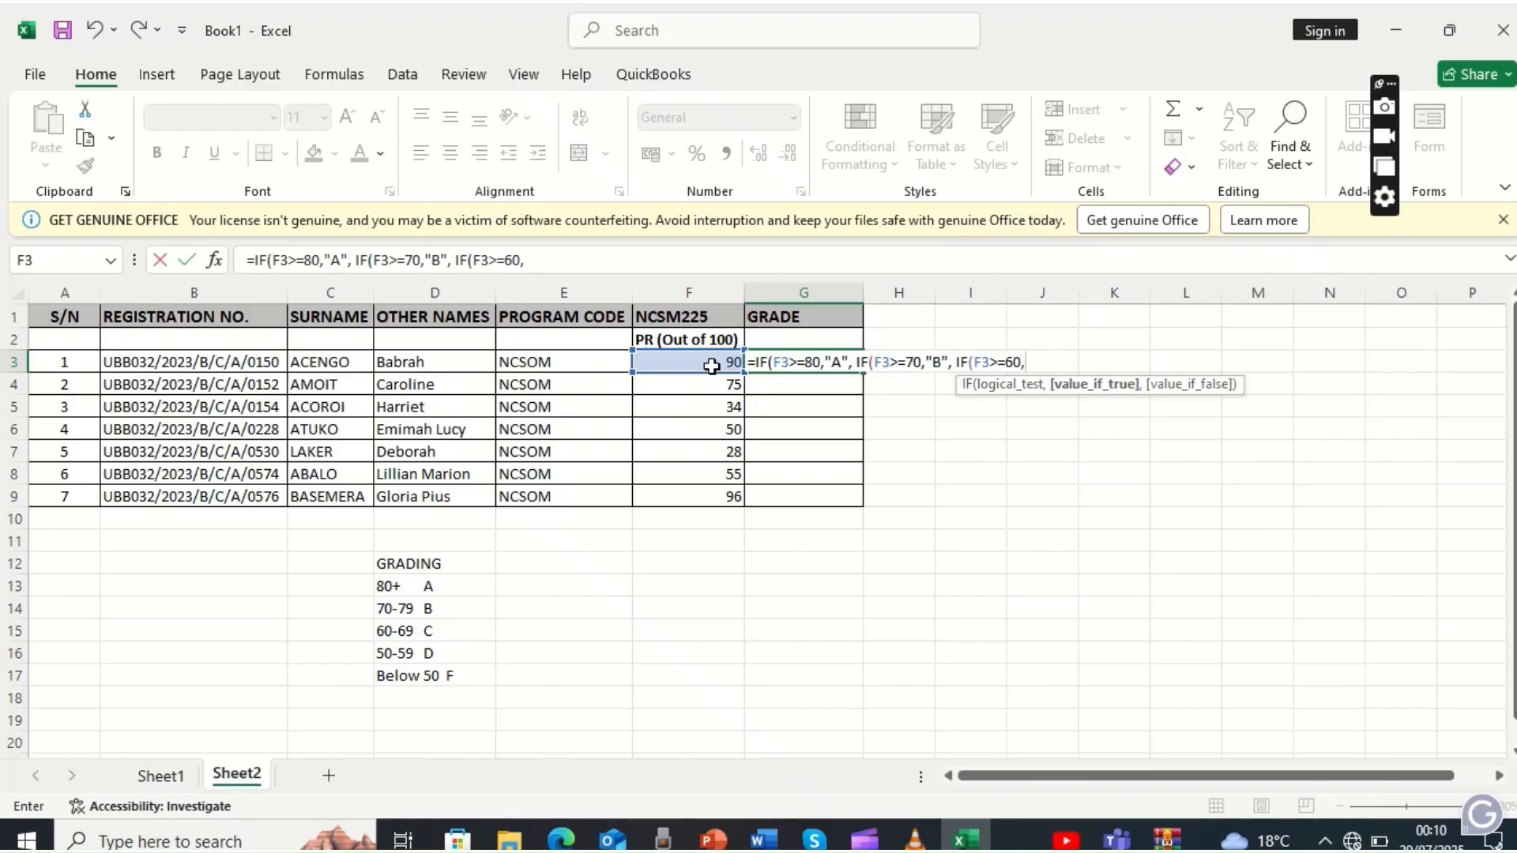
pyautogui.write('"C" ,')
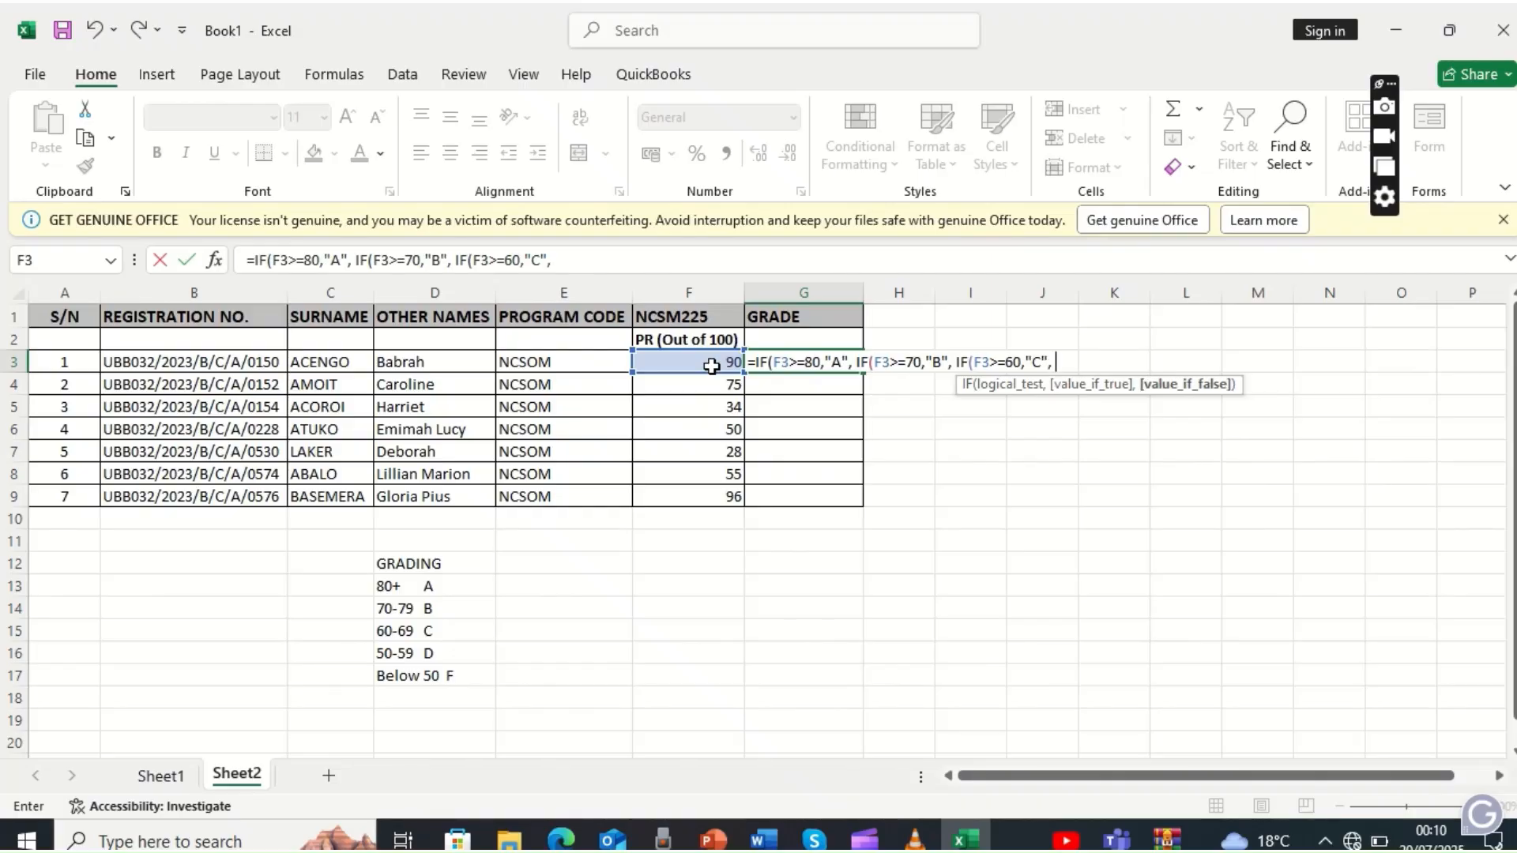
# Nest a fourth IF in the grade formula, returning "D" when F3>=50
pyautogui.write(' IF')
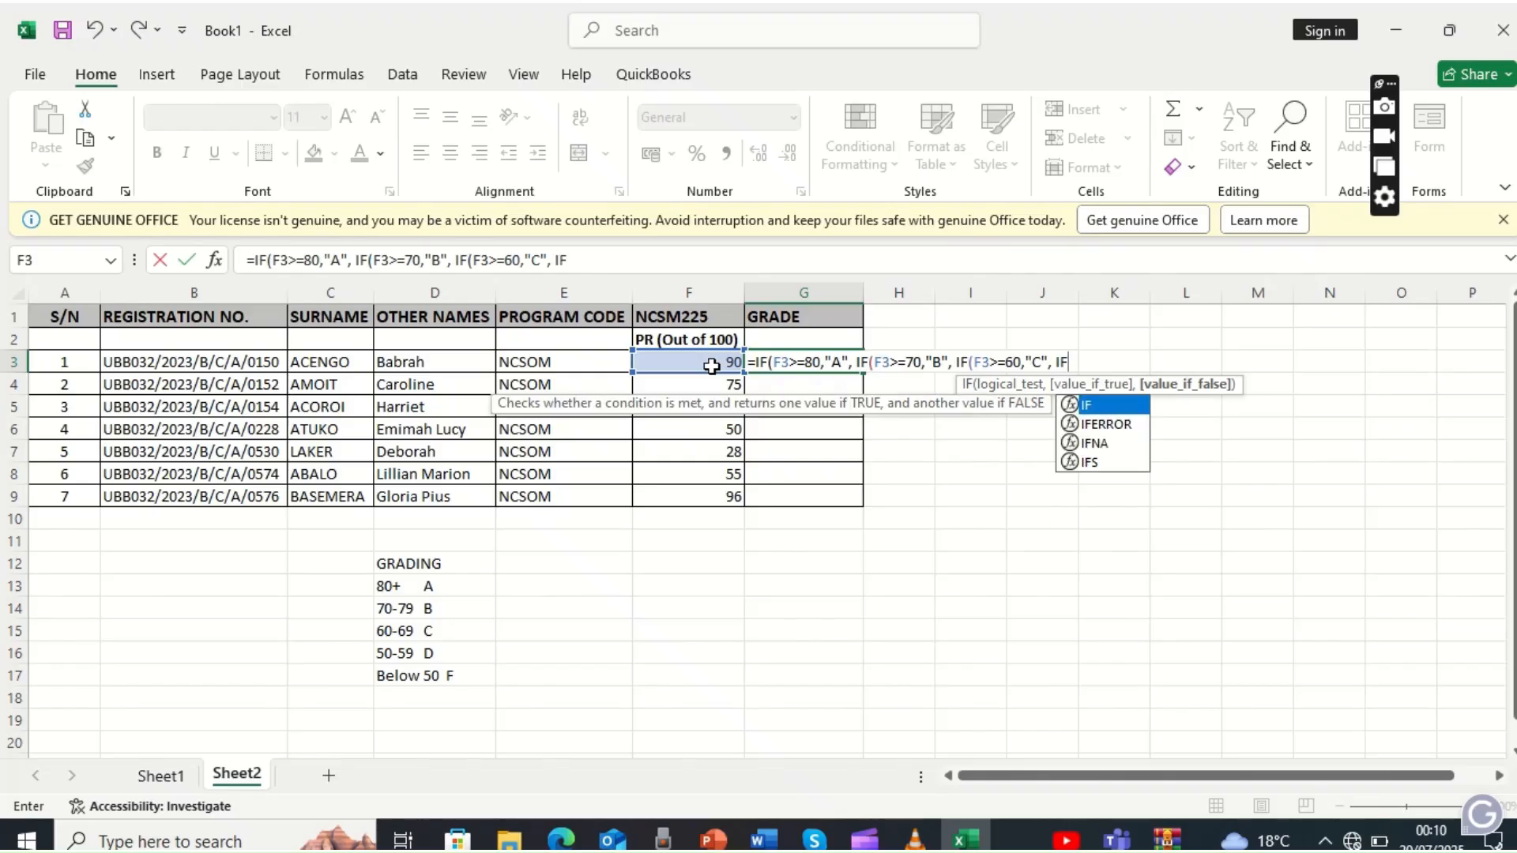
pyautogui.write('(')
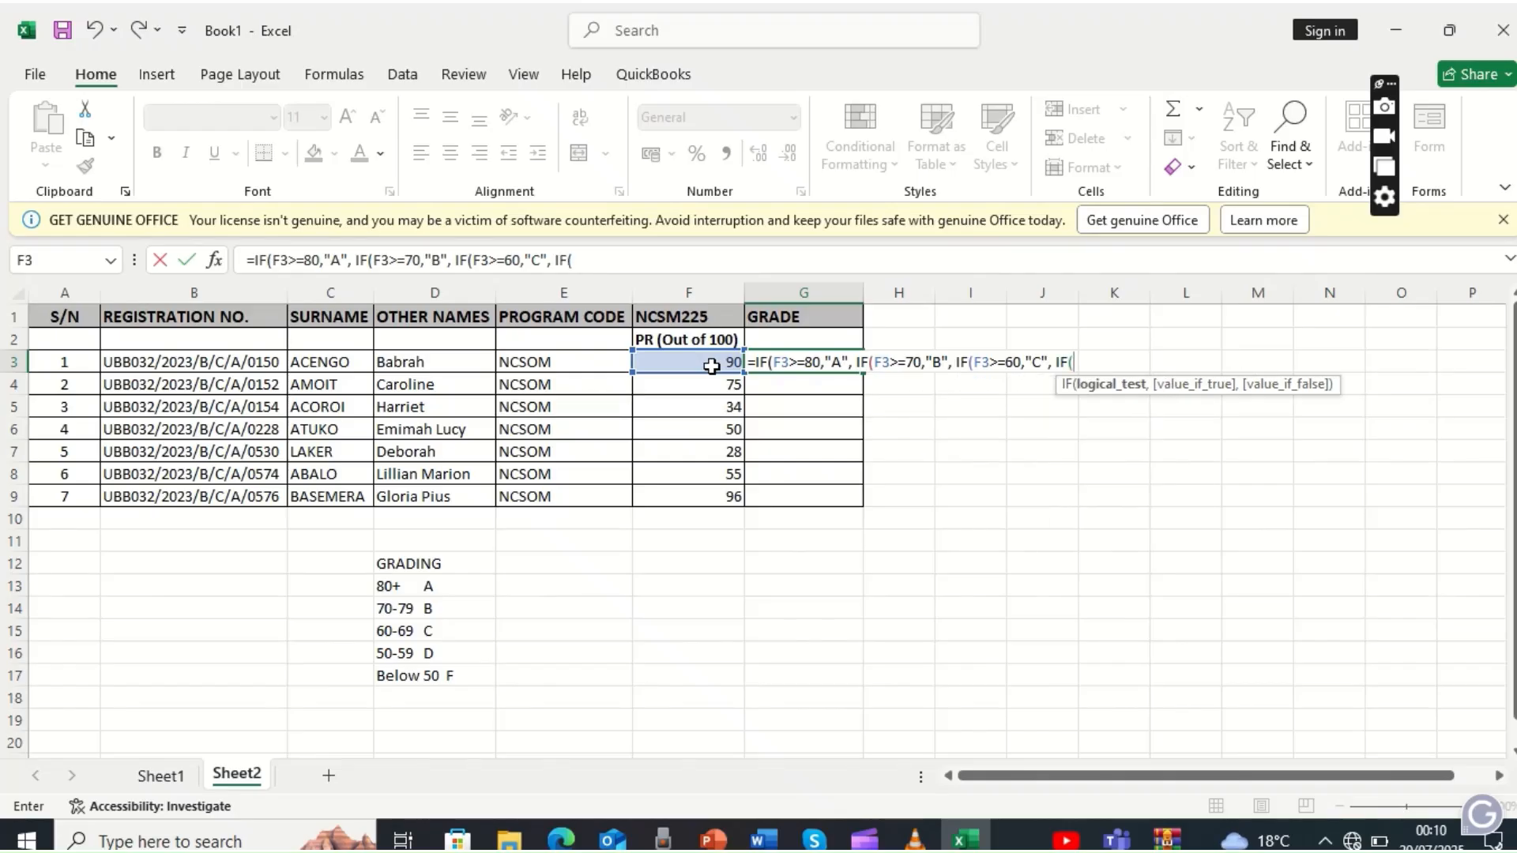
pyautogui.click(711, 366)
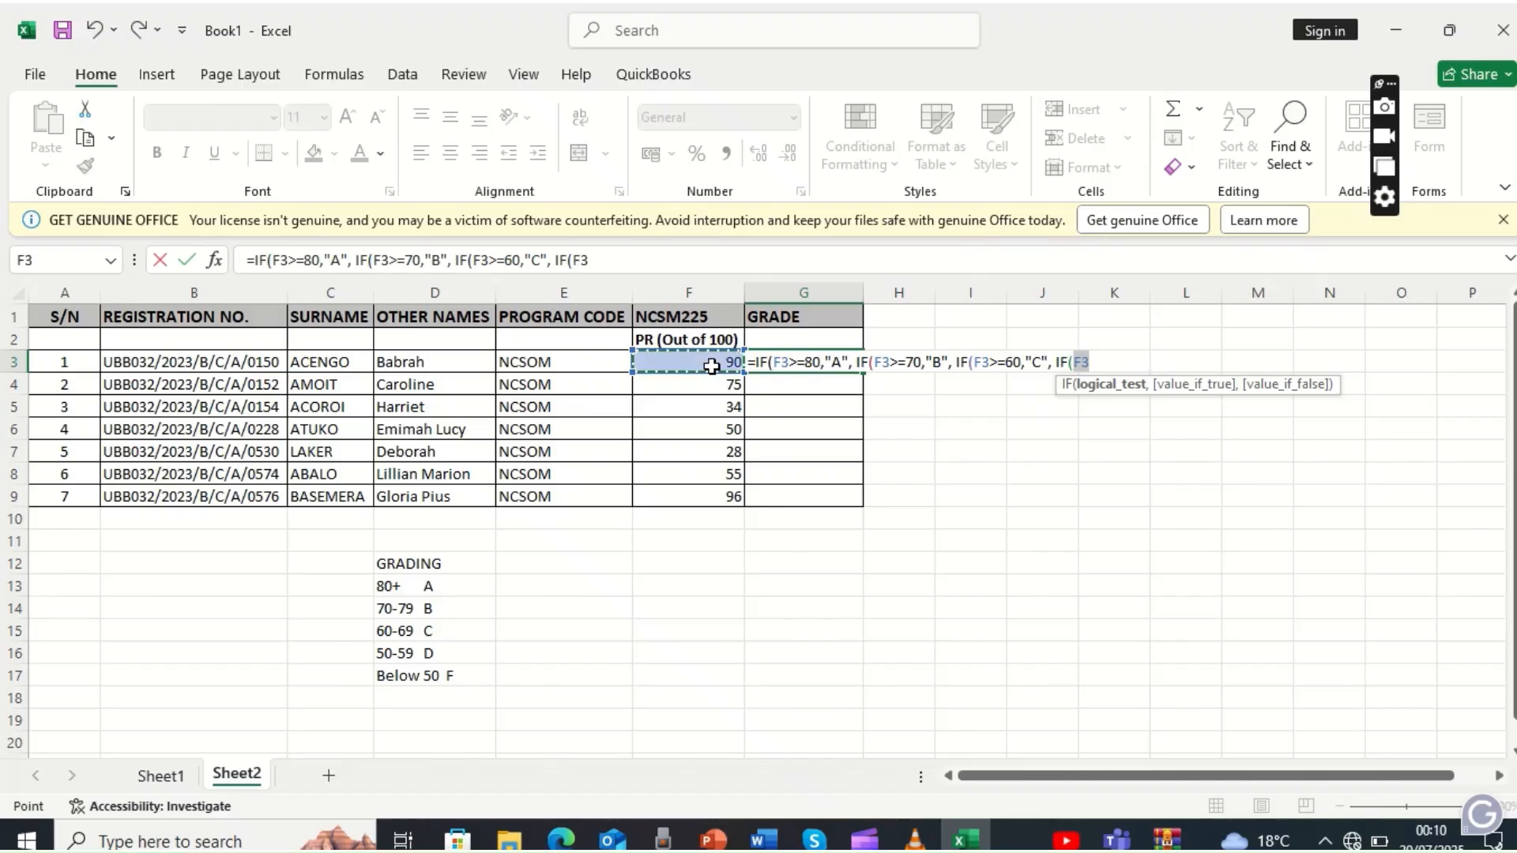
pyautogui.write('.')
pyautogui.write('>')
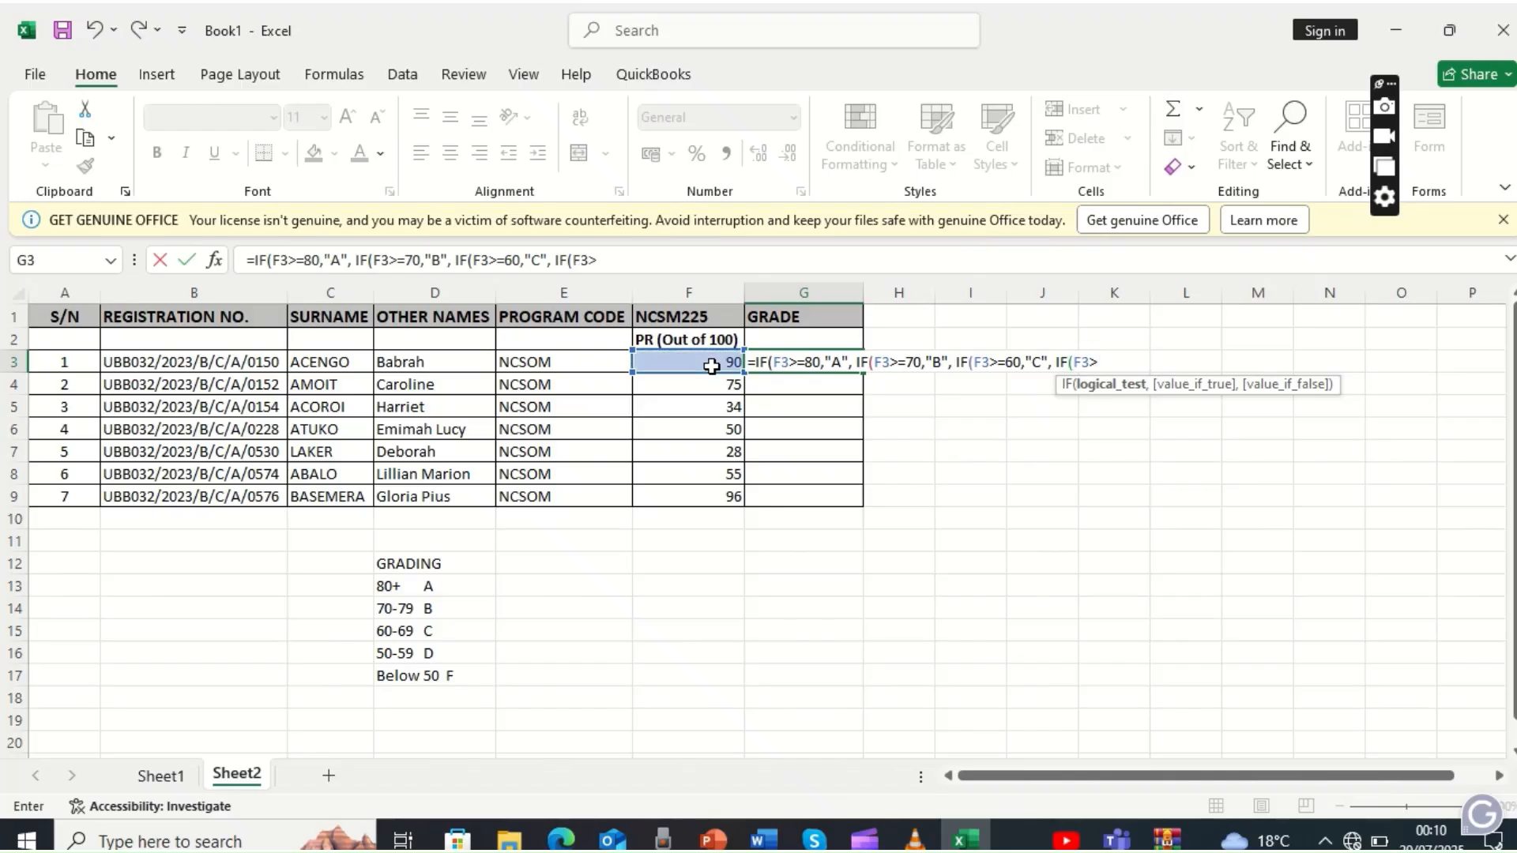
pyautogui.write('+')
pyautogui.press('BackSpace')
pyautogui.write('=50,"')
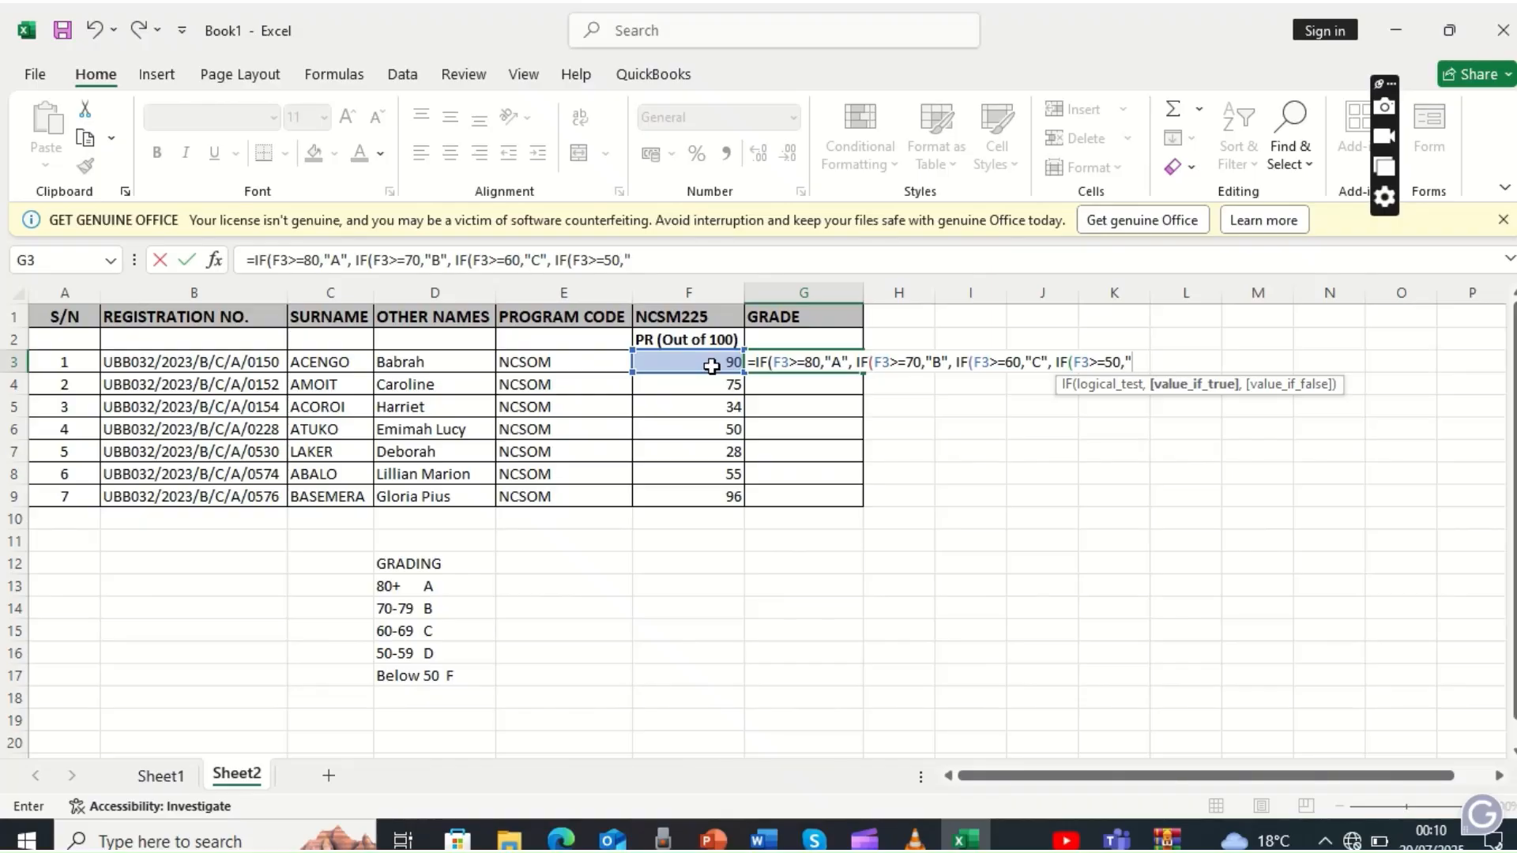
pyautogui.write('D"')
pyautogui.moveTo(640, 3)
pyautogui.press('BackSpace')
pyautogui.press('BackSpace')
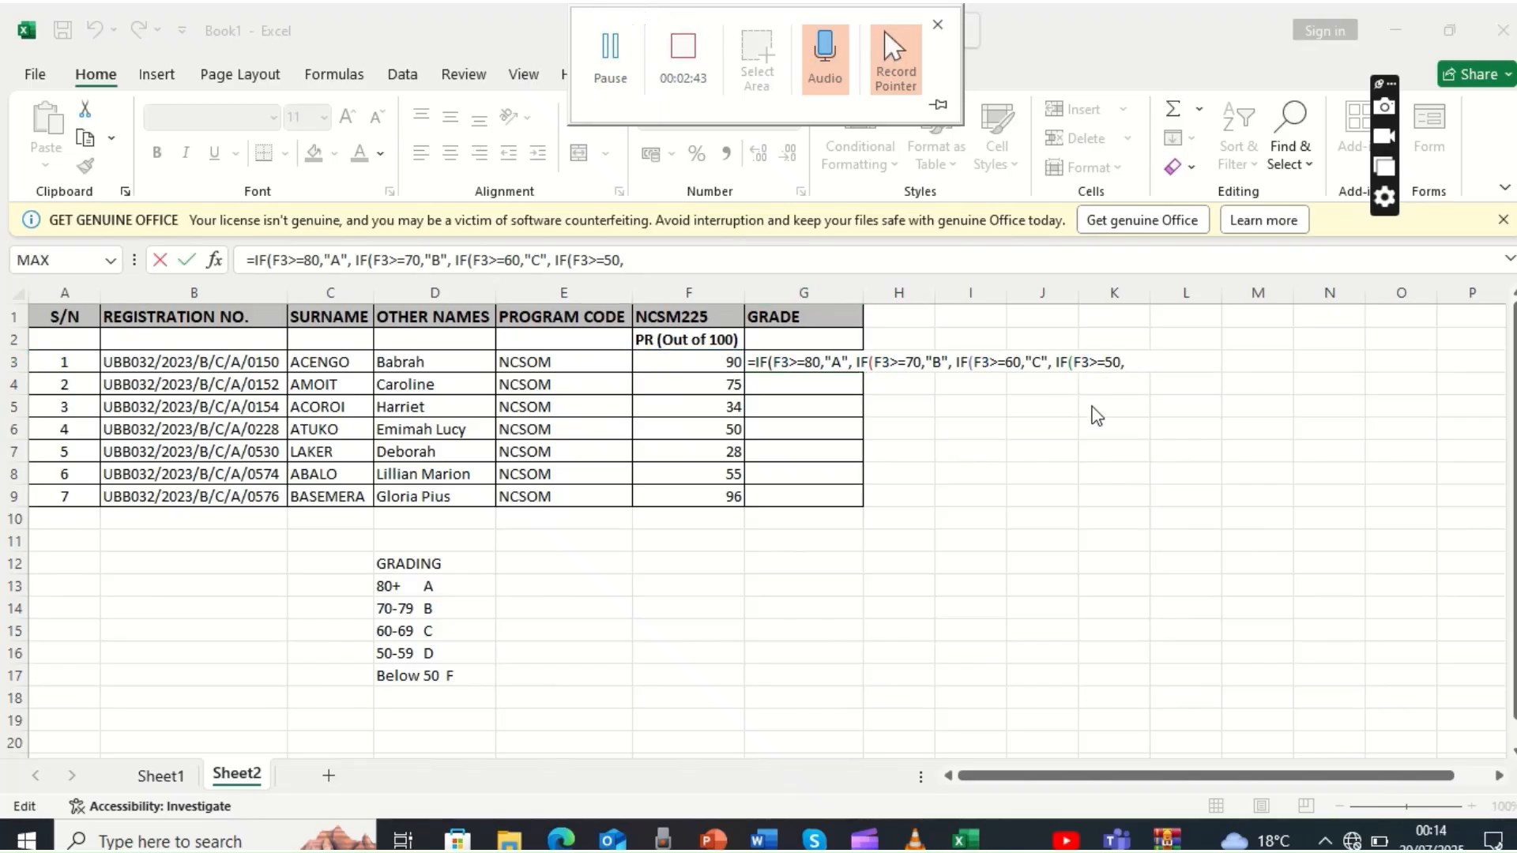
pyautogui.click(1128, 362)
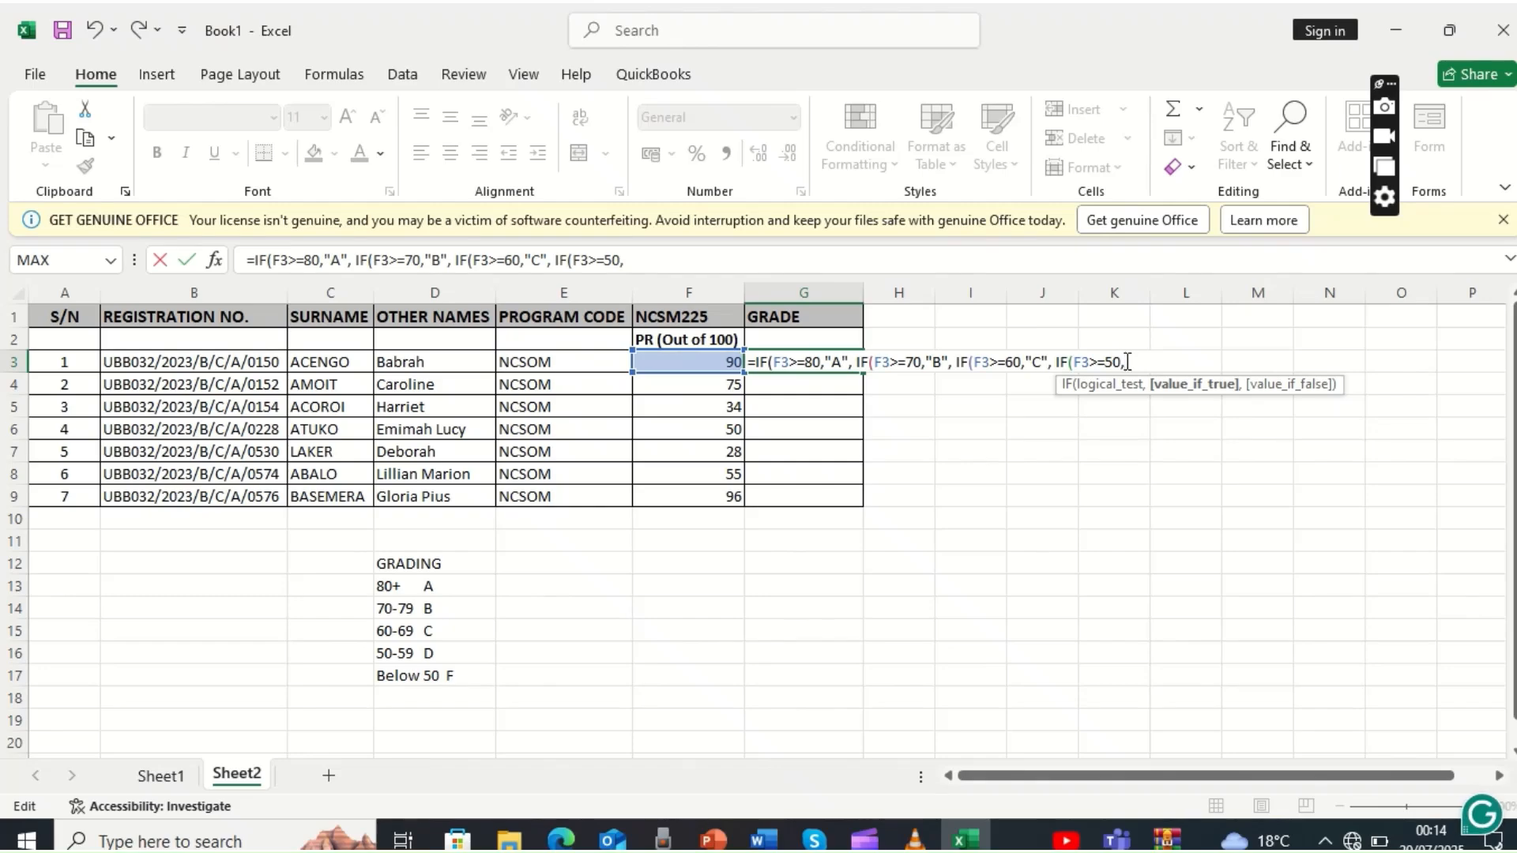
pyautogui.write('"D"')
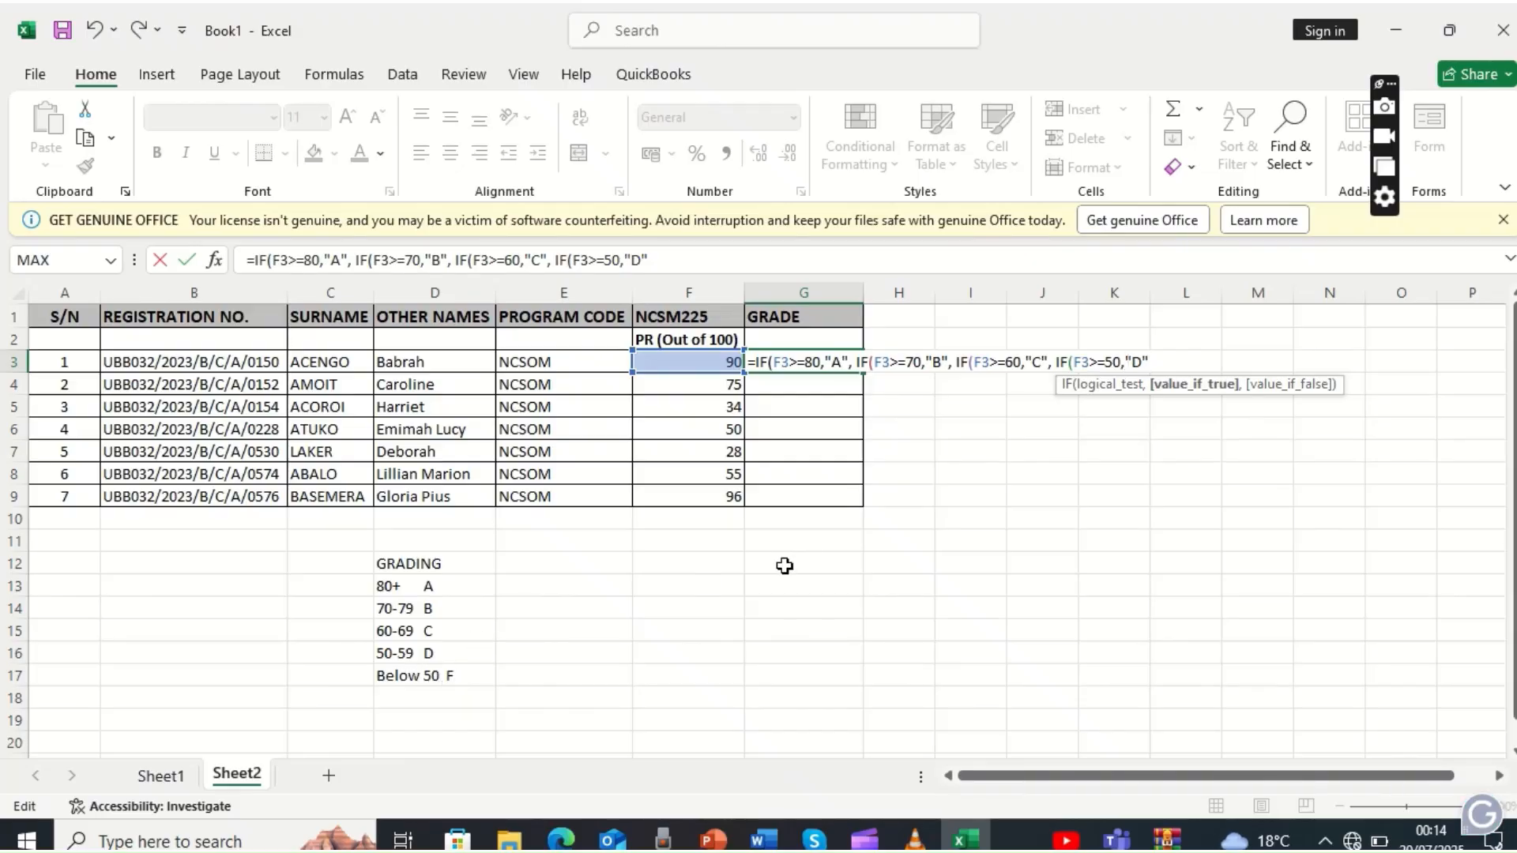
# Add "F" as the final false value, close all four IF functions and enter the formula in G3
pyautogui.write(',')
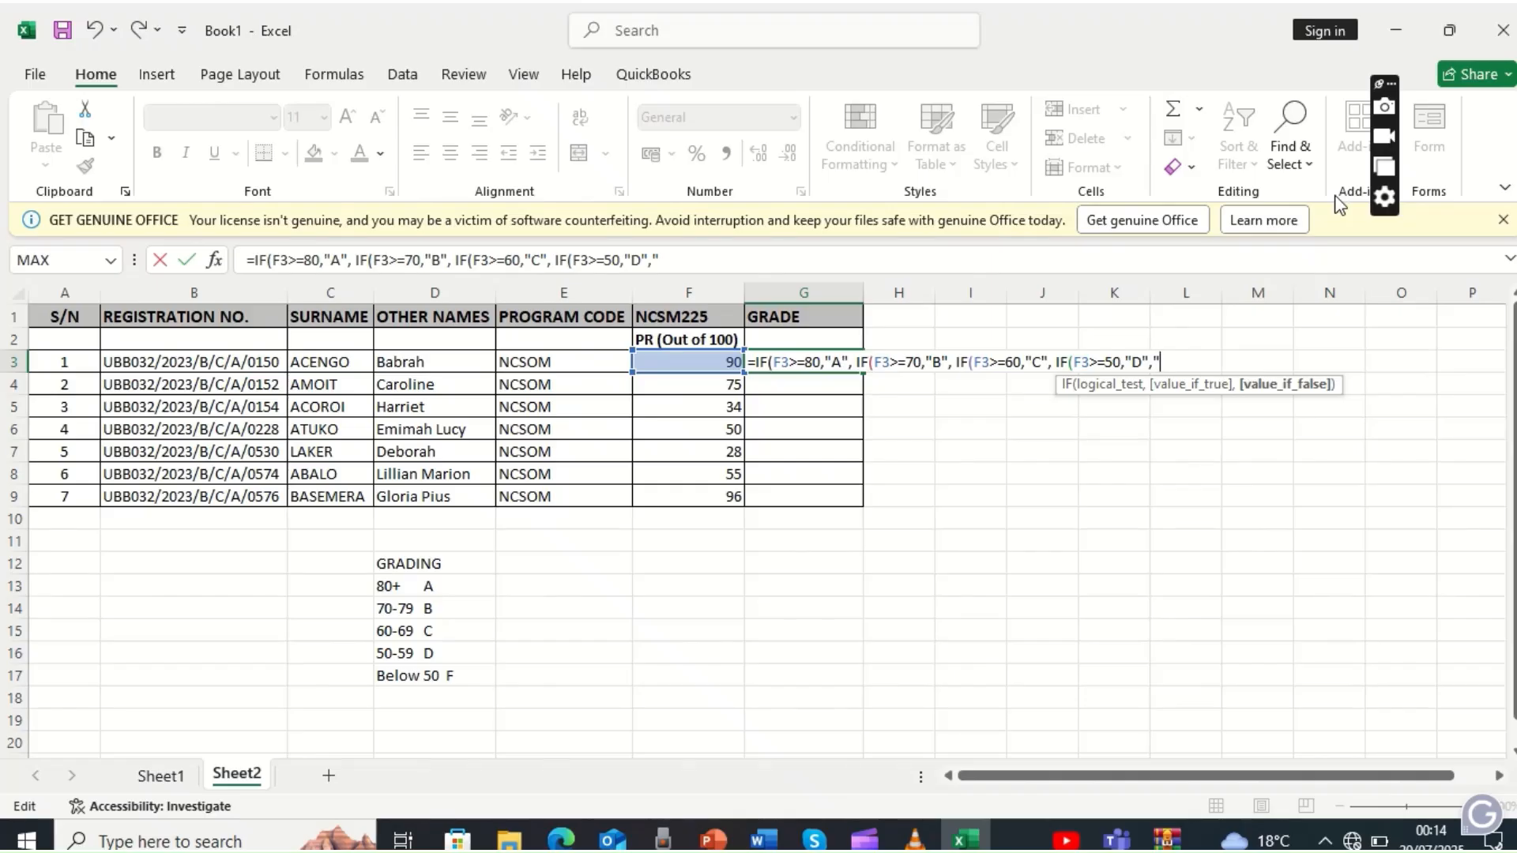
pyautogui.write('"F')
pyautogui.write(')))')
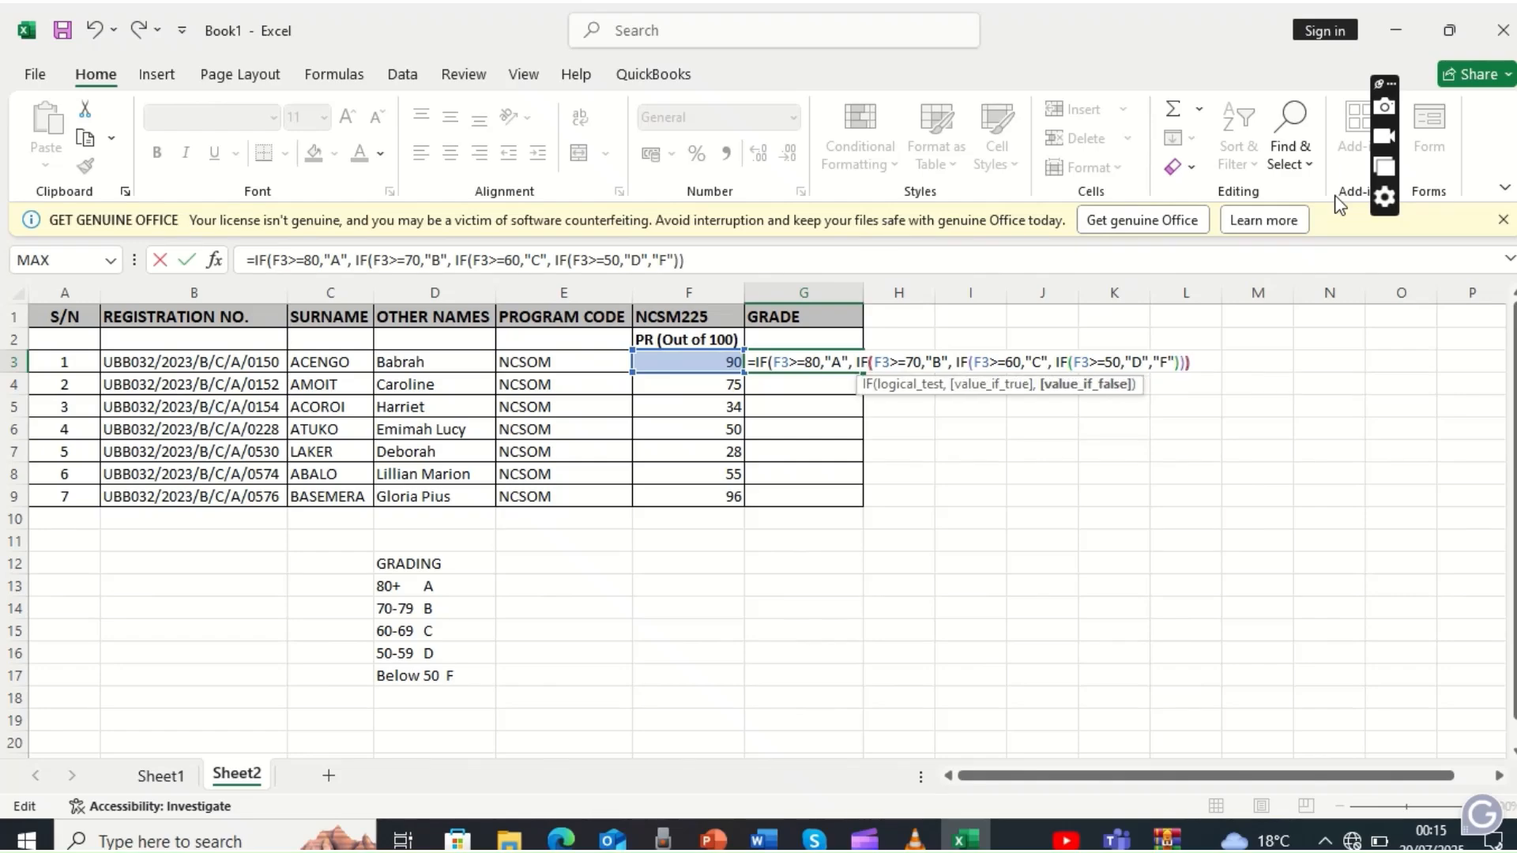
pyautogui.write(')')
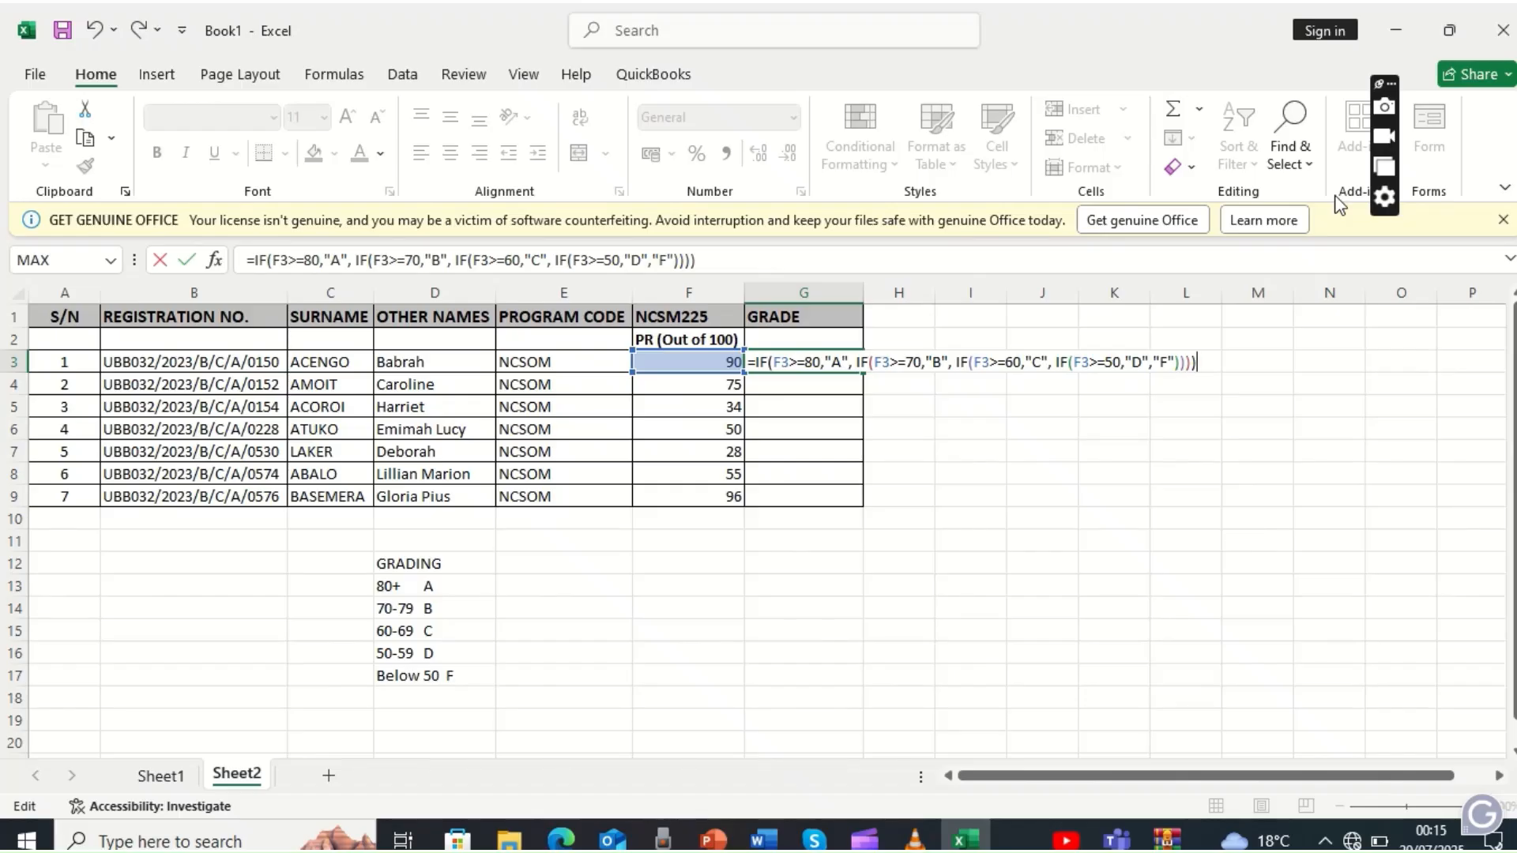
pyautogui.press('Return')
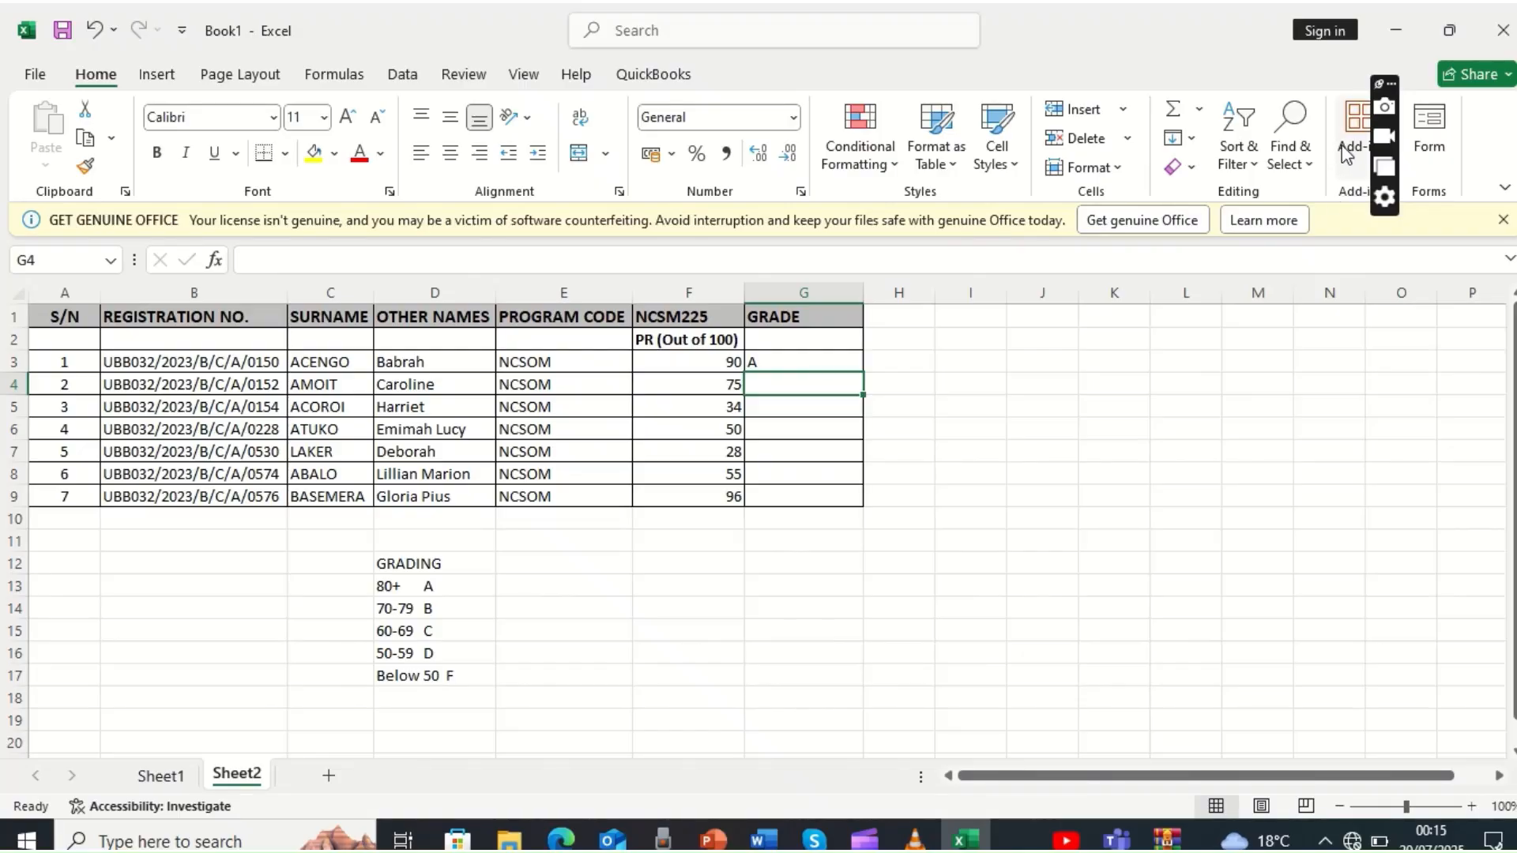
# Fill the grade formula from G3 down to G9 for the remaining students
pyautogui.click(841, 361)
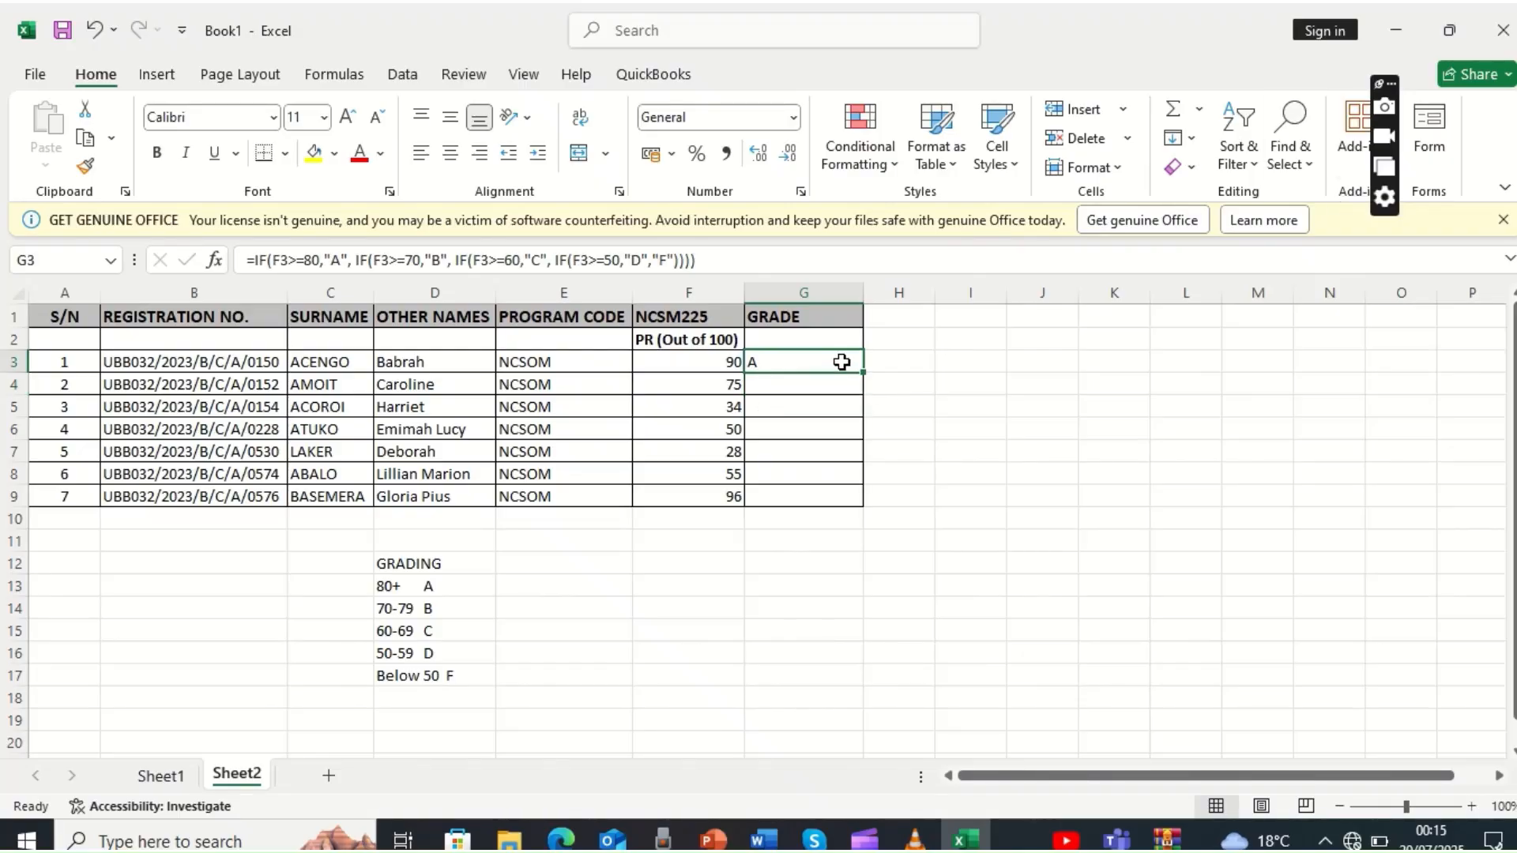
pyautogui.moveTo(859, 371); pyautogui.dragTo(864, 503)
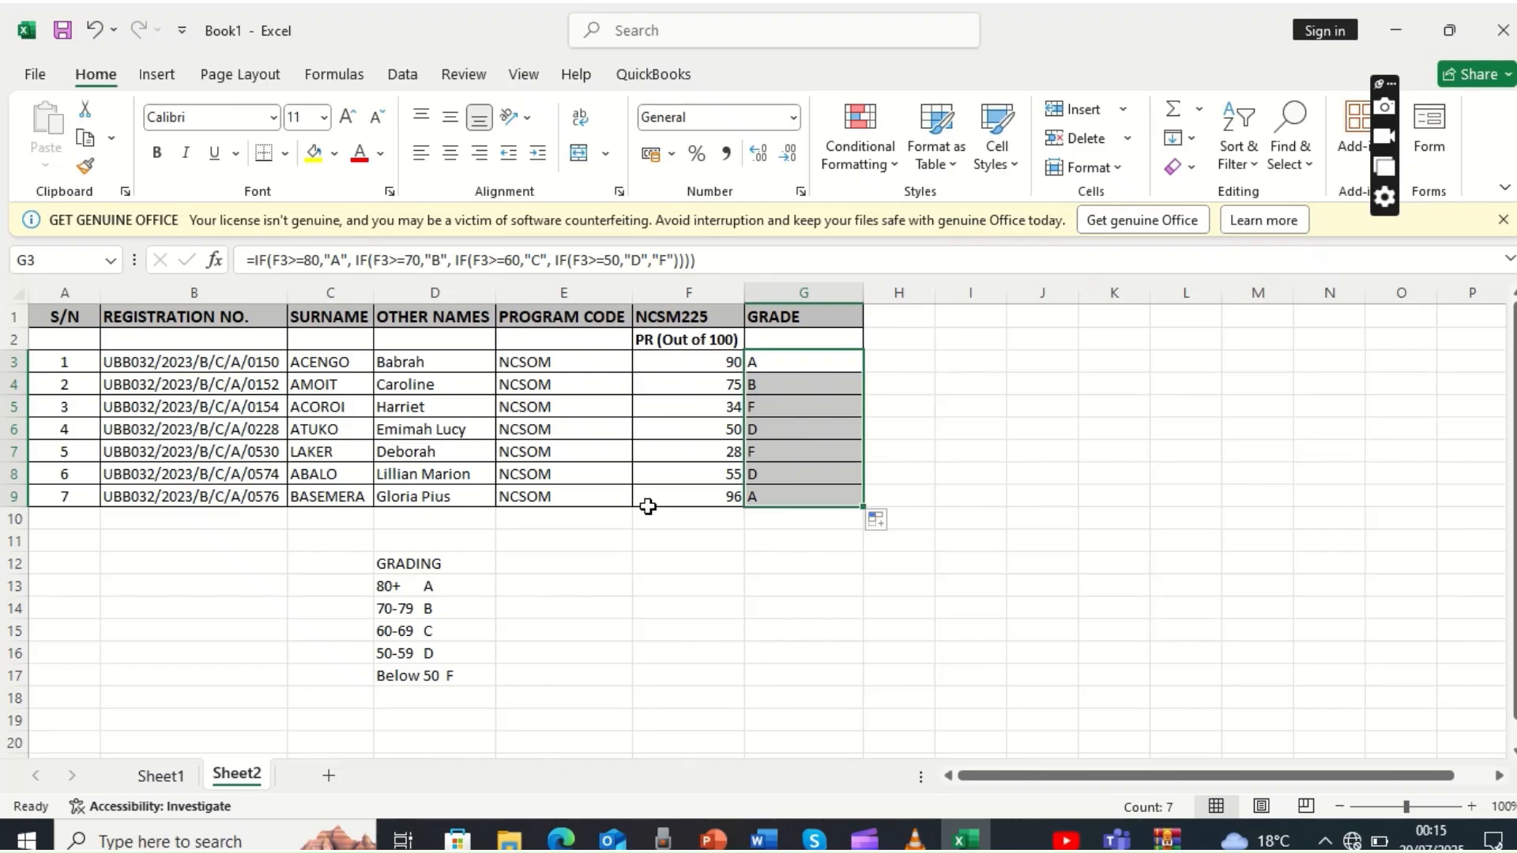
pyautogui.moveTo(589, 12)
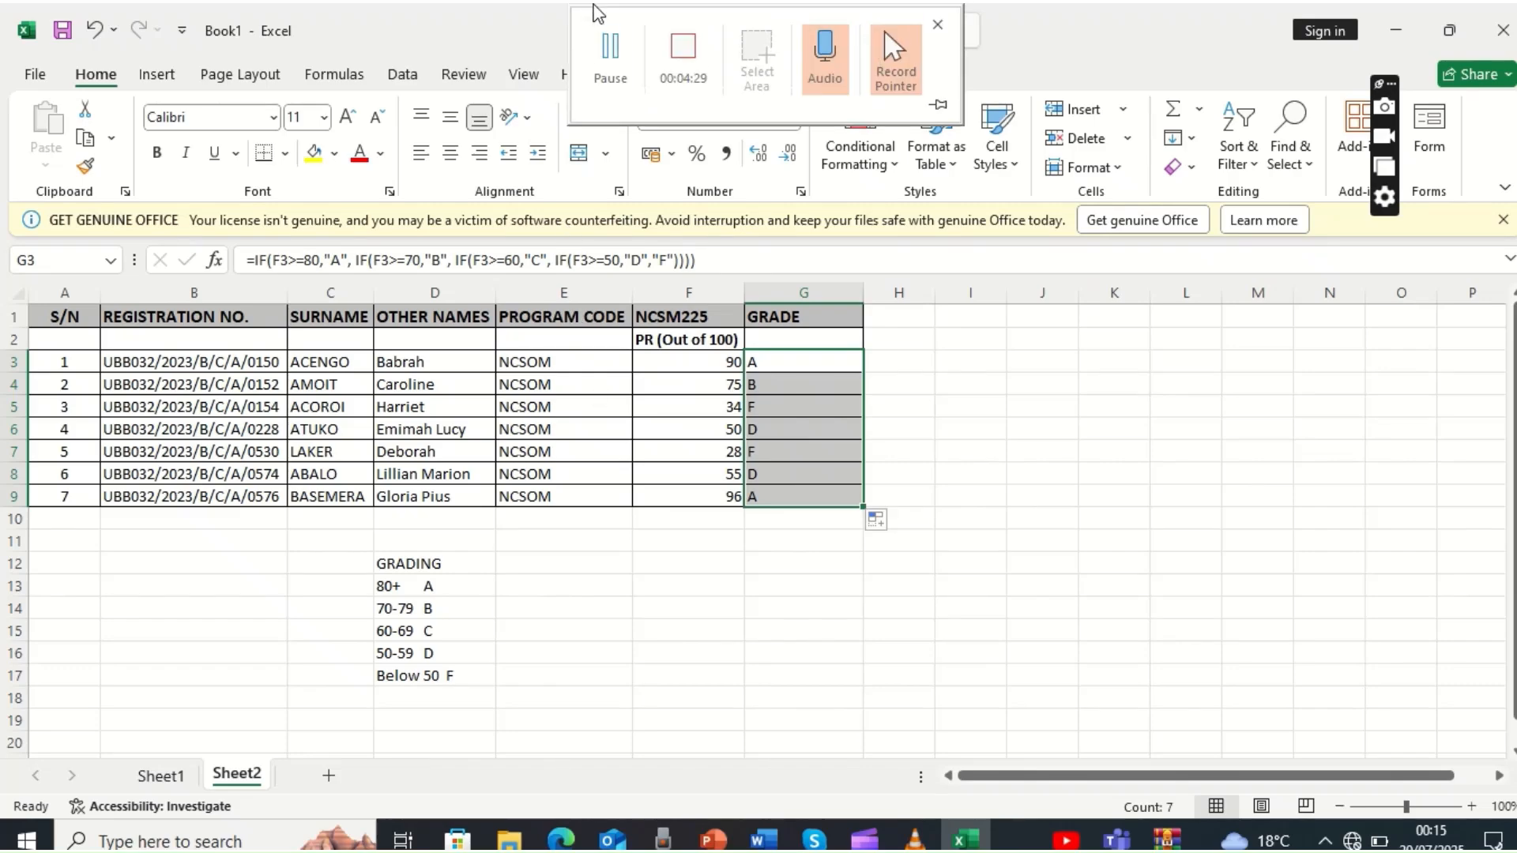